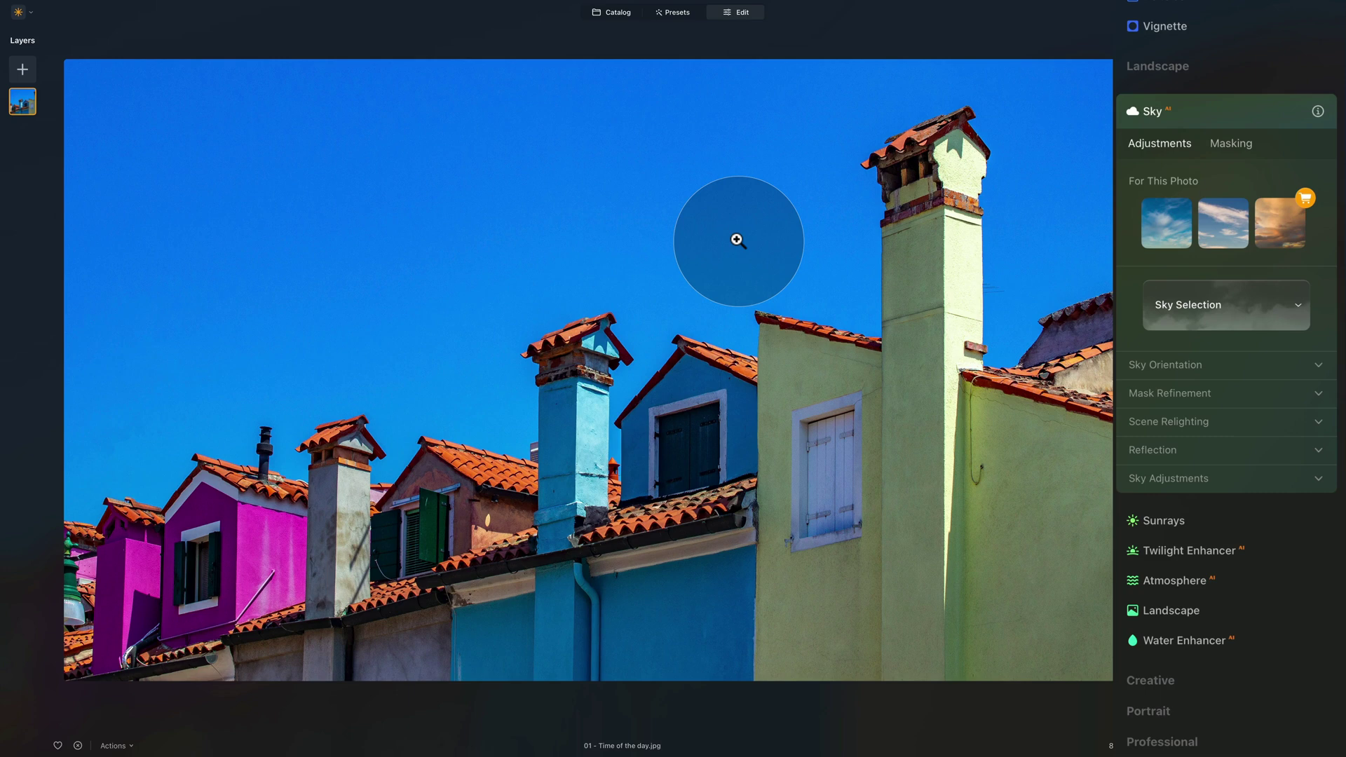
Step: Try replacing the plain blue sky with Golden Hour - 22 from the 02 - Golden Hour Skies (No Sun) collection
left_click(1224, 307)
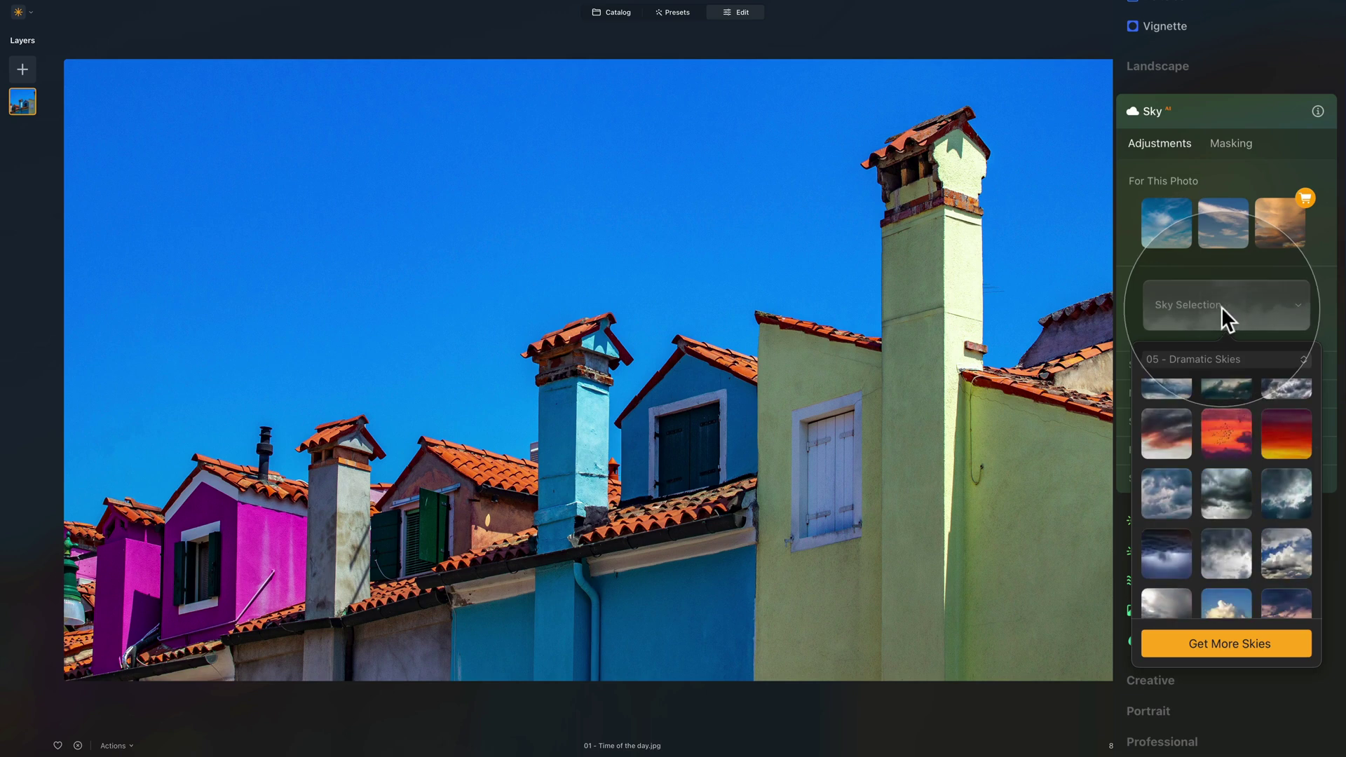
left_click(1232, 356)
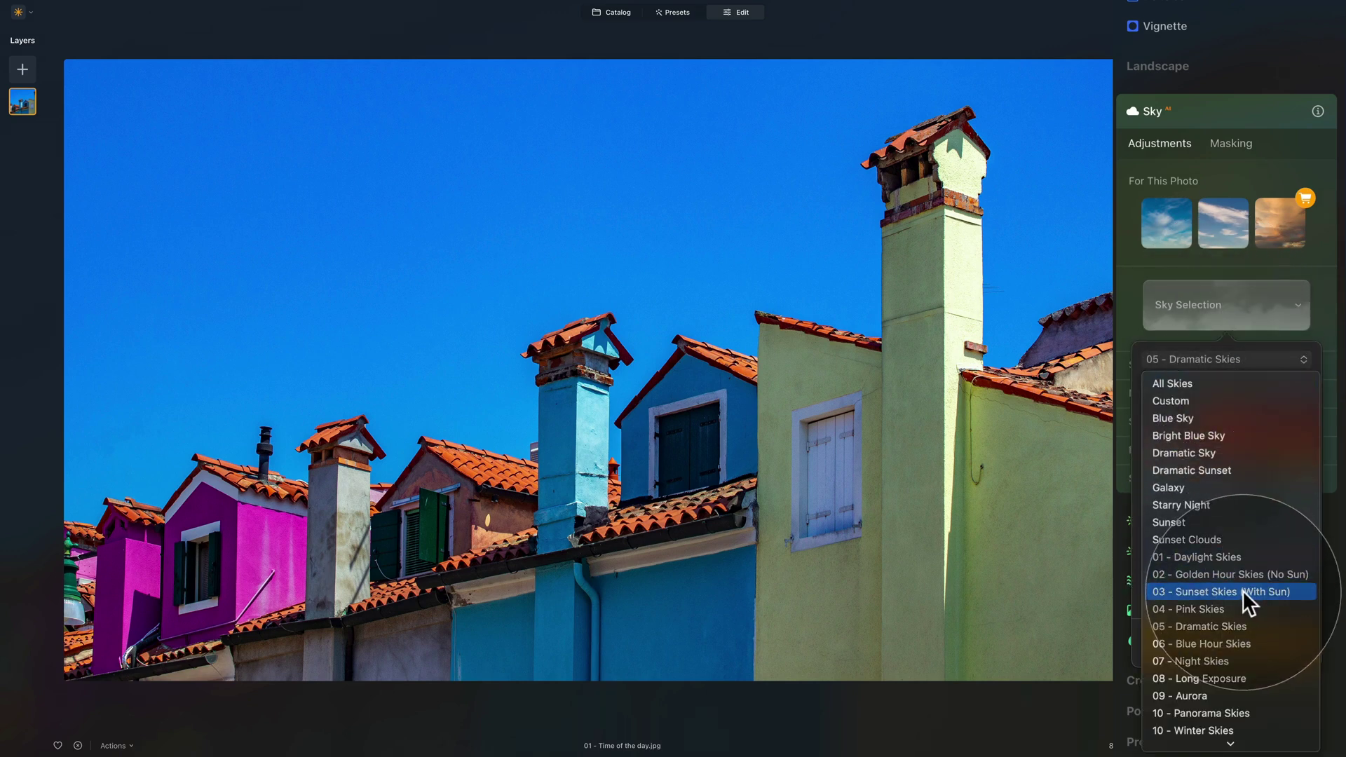
left_click(1223, 251)
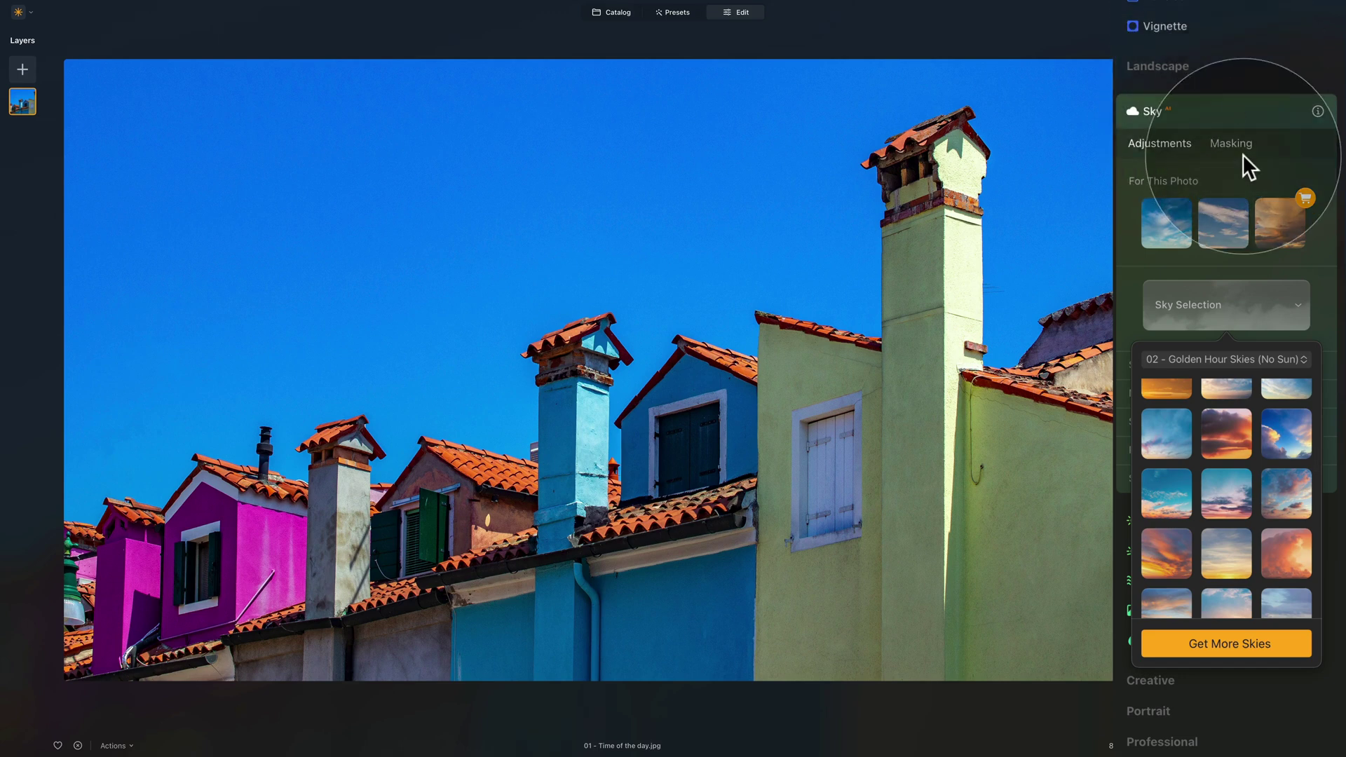
scroll(1235, 477, "up", 1)
left_click(1230, 452)
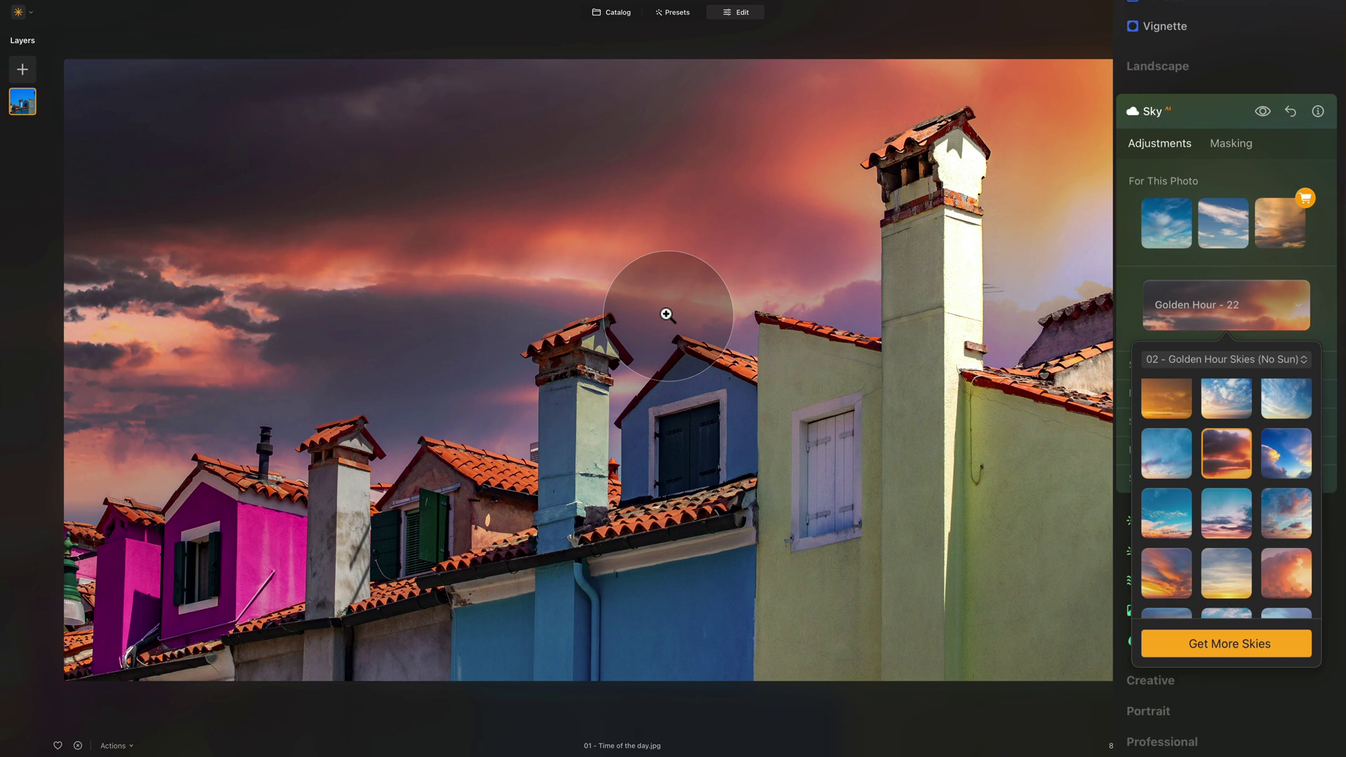
Step: Compare several skies from the 01 - Daylight Skies collection and apply Daylight - 10 behind the colourful houses
left_click(1202, 360)
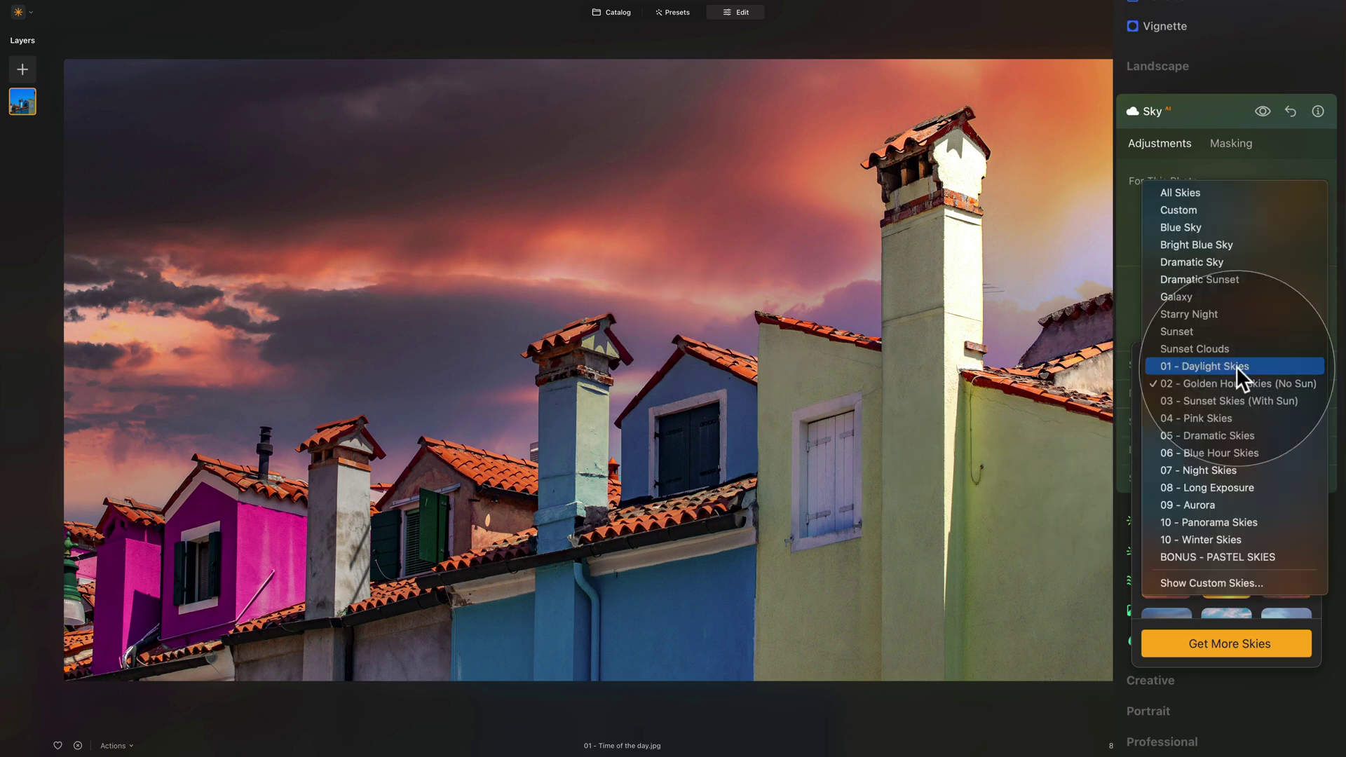
left_click(1239, 364)
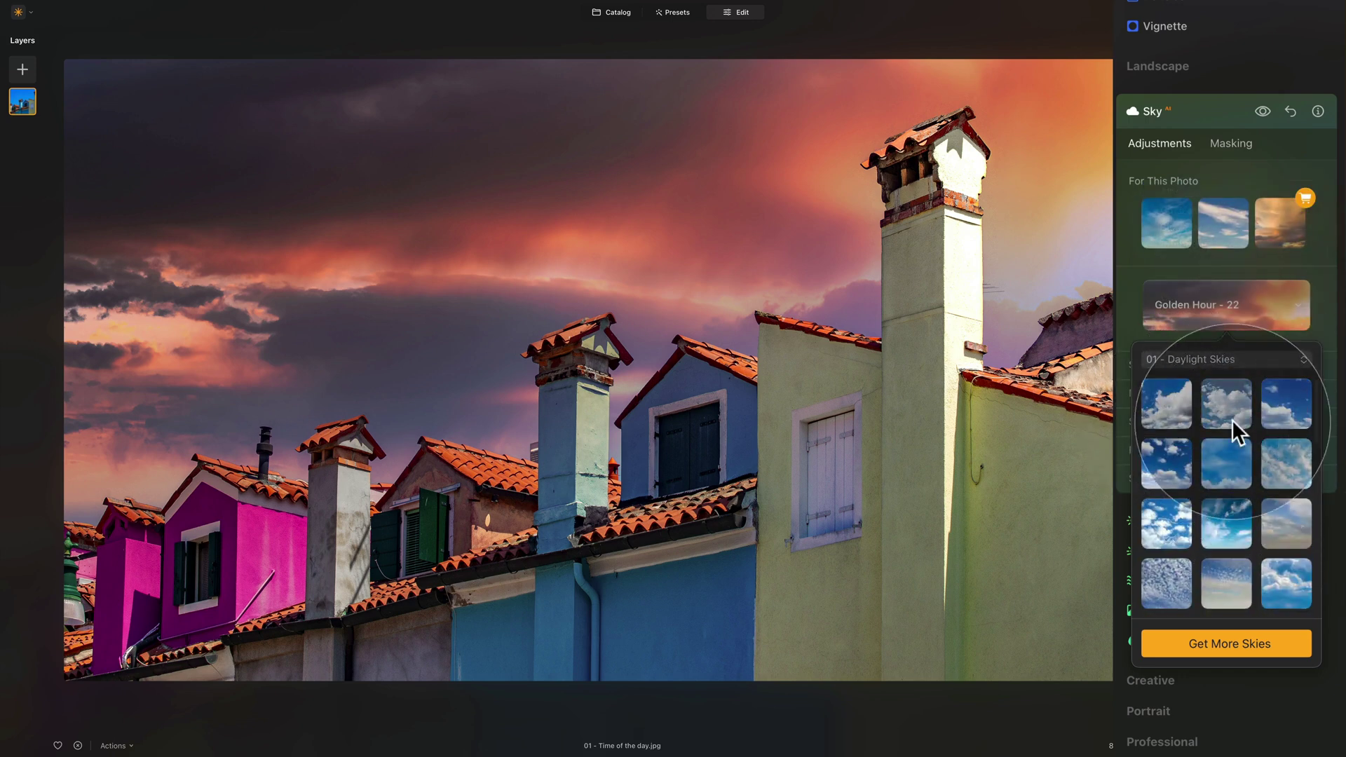
left_click(1224, 421)
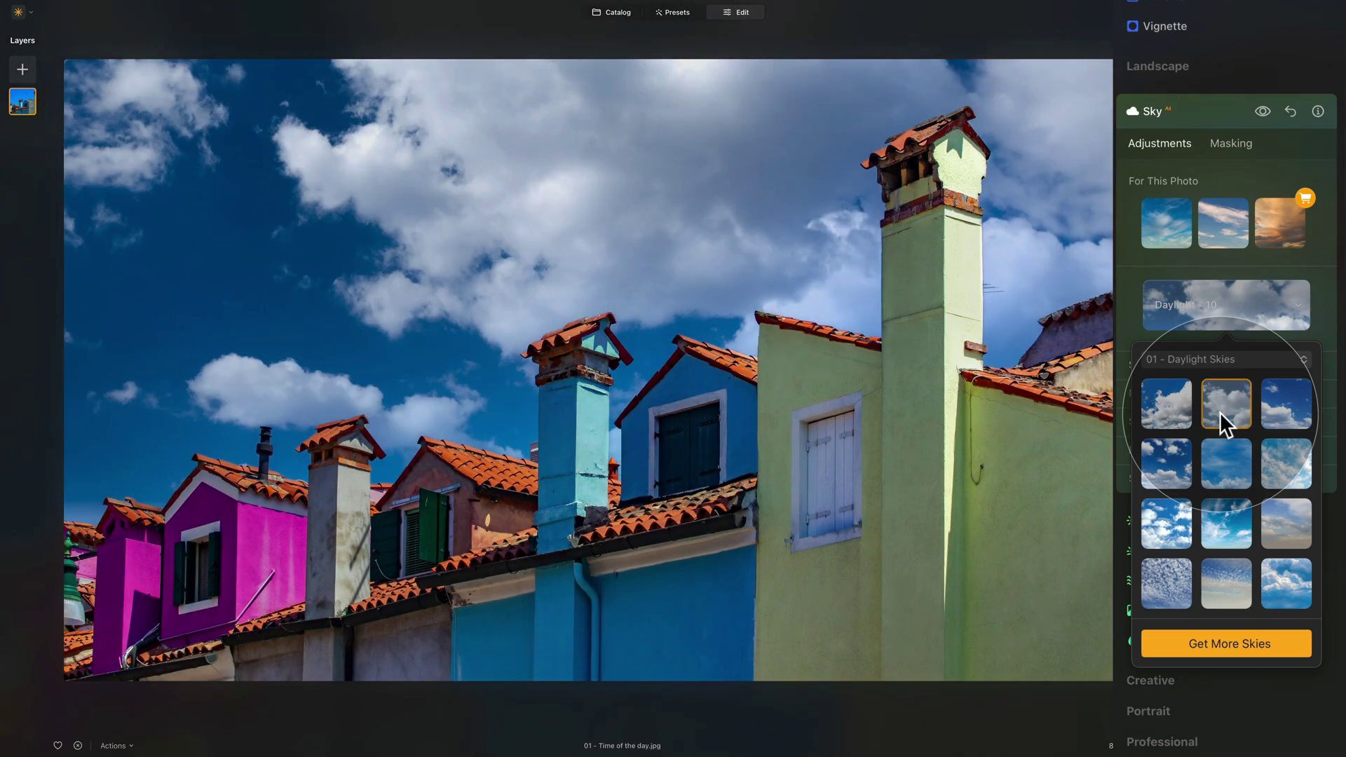
left_click(1155, 407)
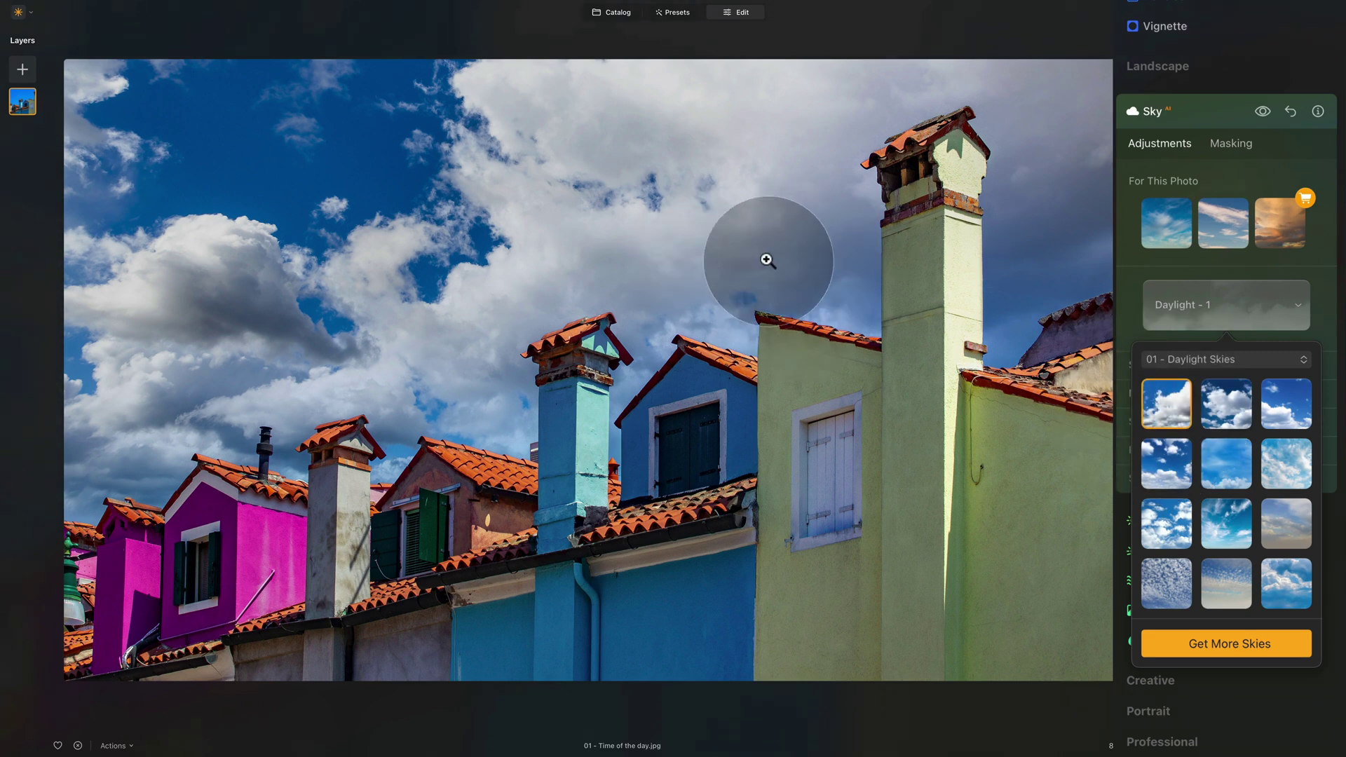
left_click(1177, 473)
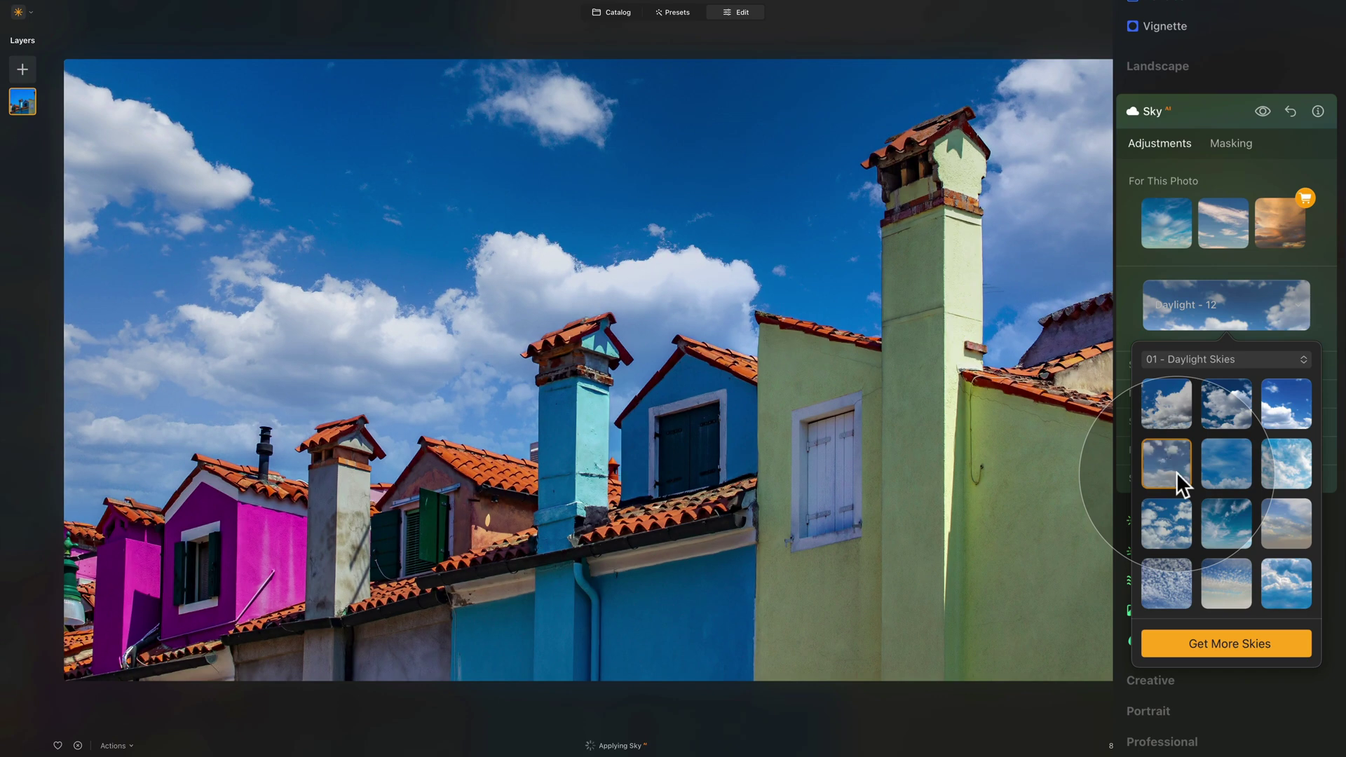
left_click(1172, 530)
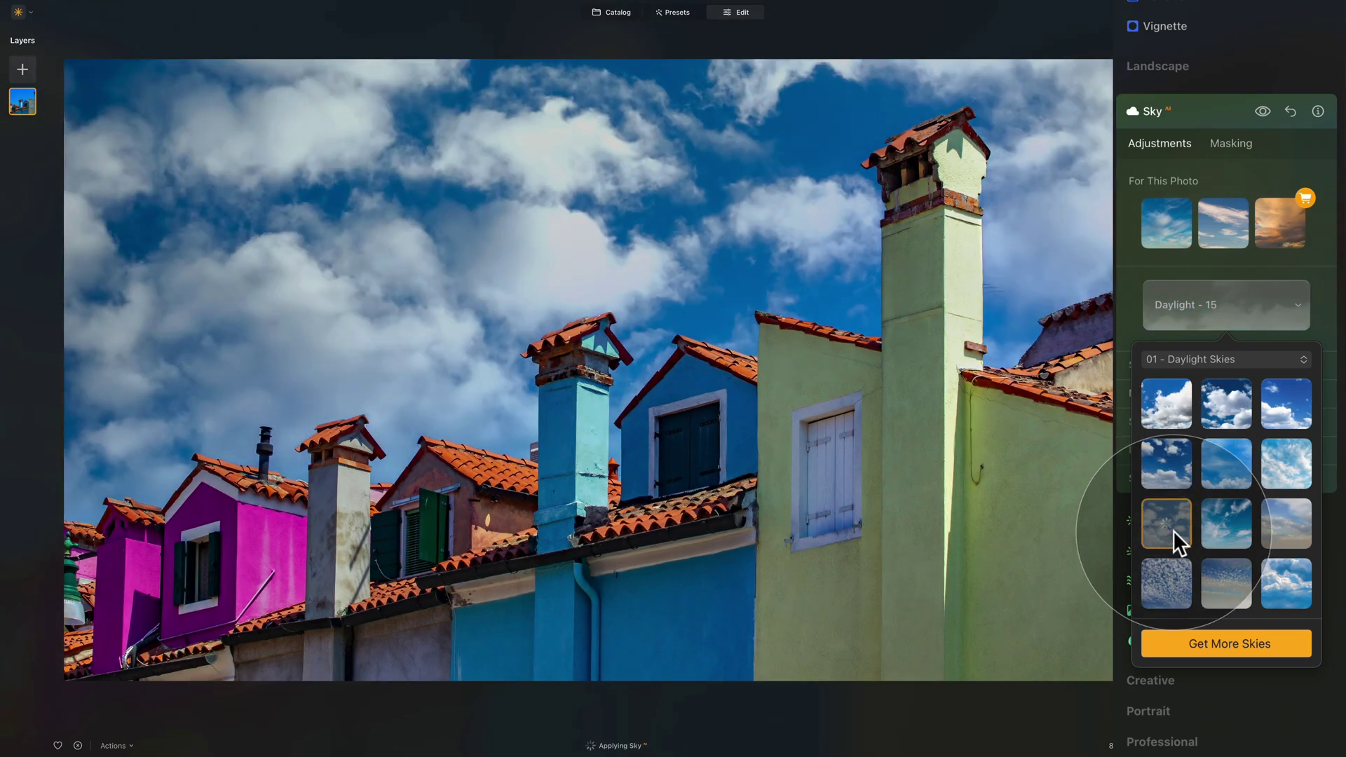
left_click(1224, 403)
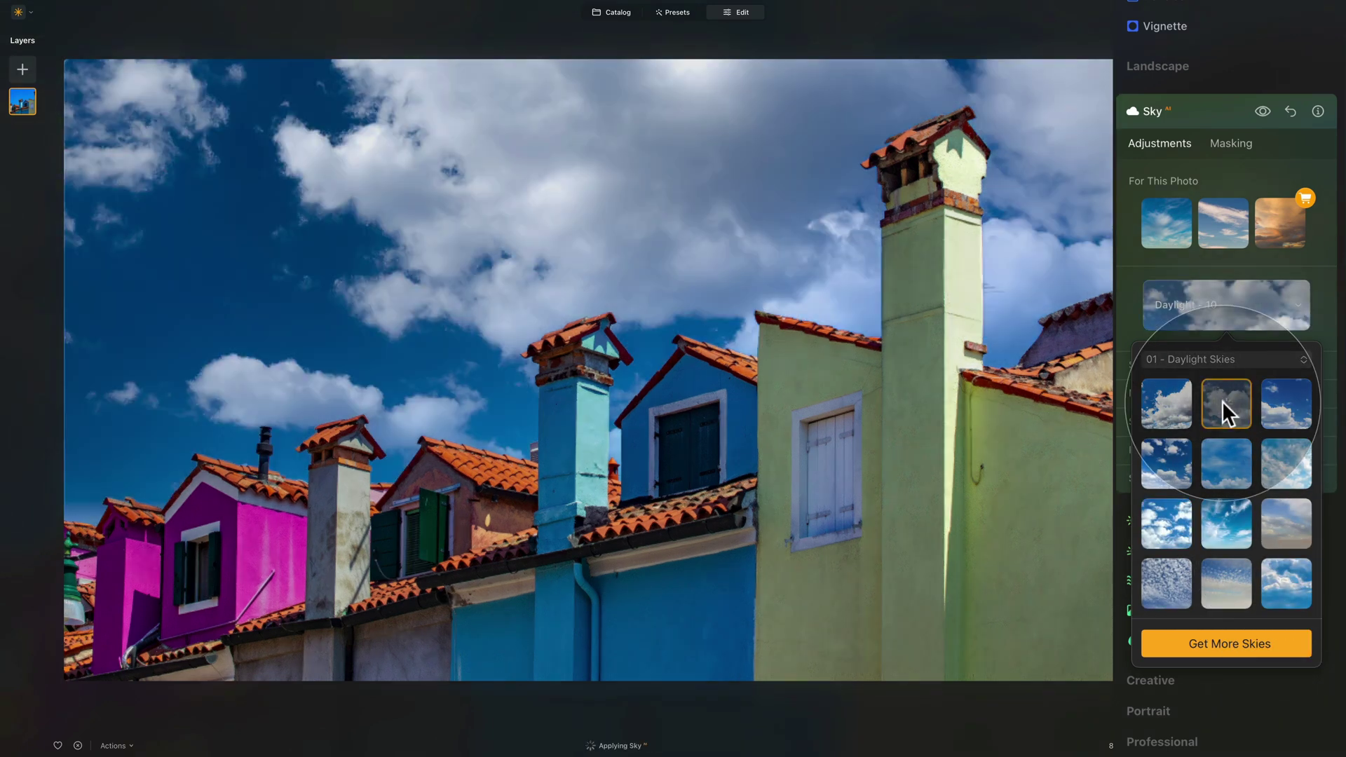
left_click(1328, 324)
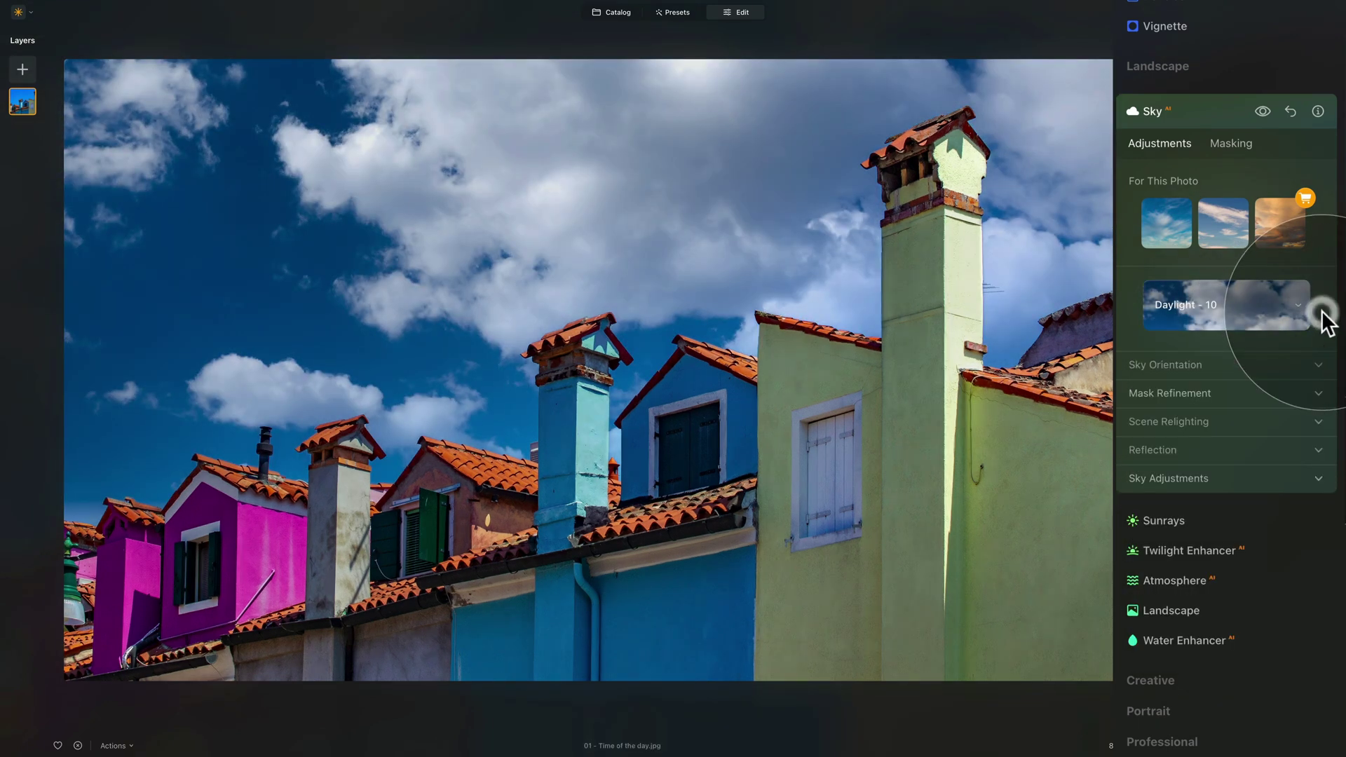
Step: Flip the Daylight - 10 sky so its light direction mirrors, and compare the photo with and without the sky replacement
left_click(1262, 367)
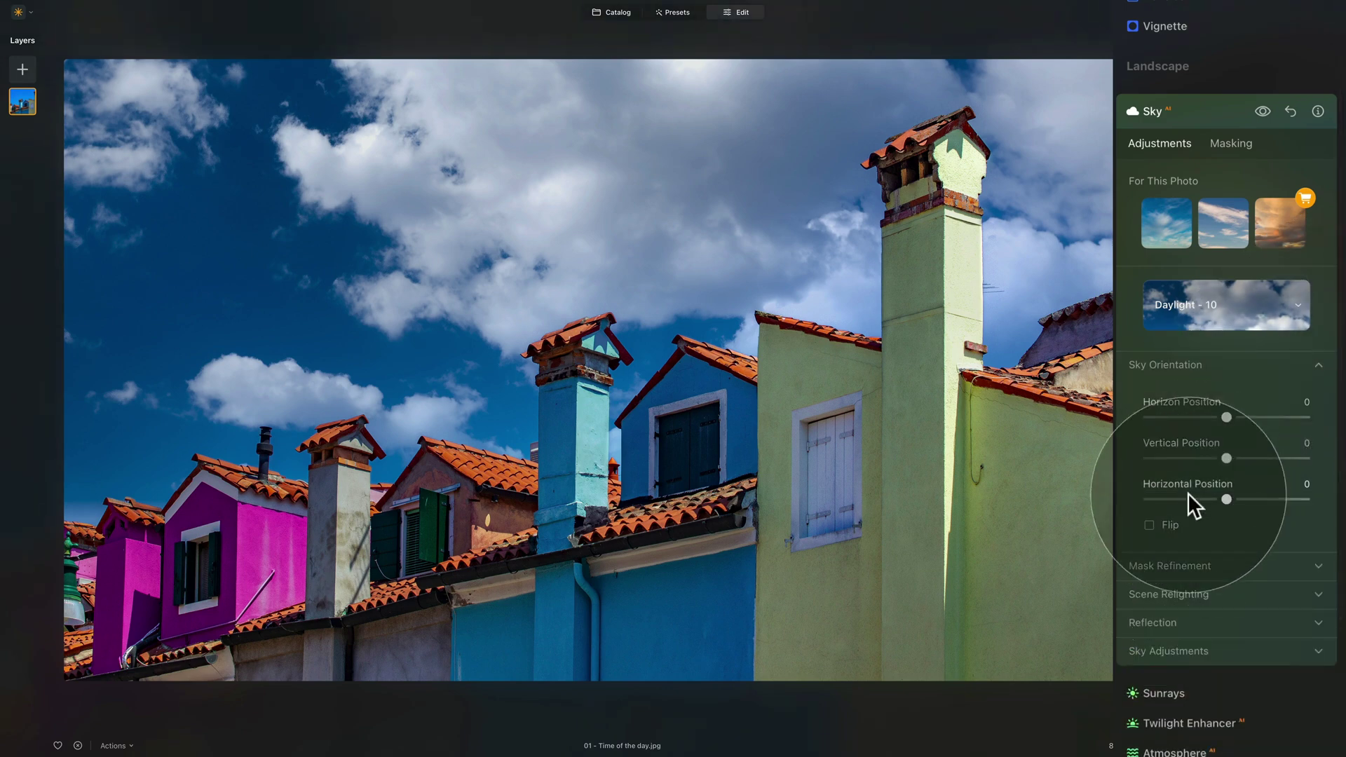
left_click(1150, 525)
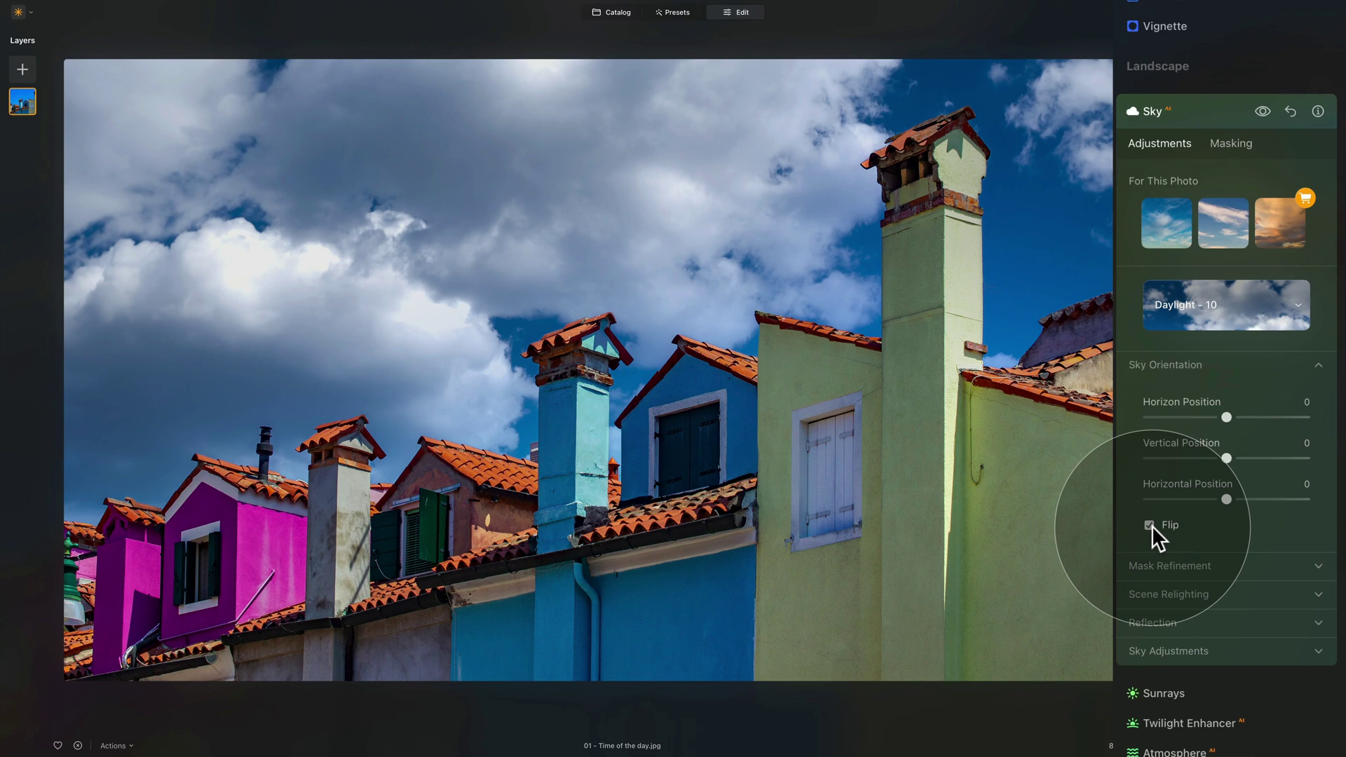
left_click(1265, 109)
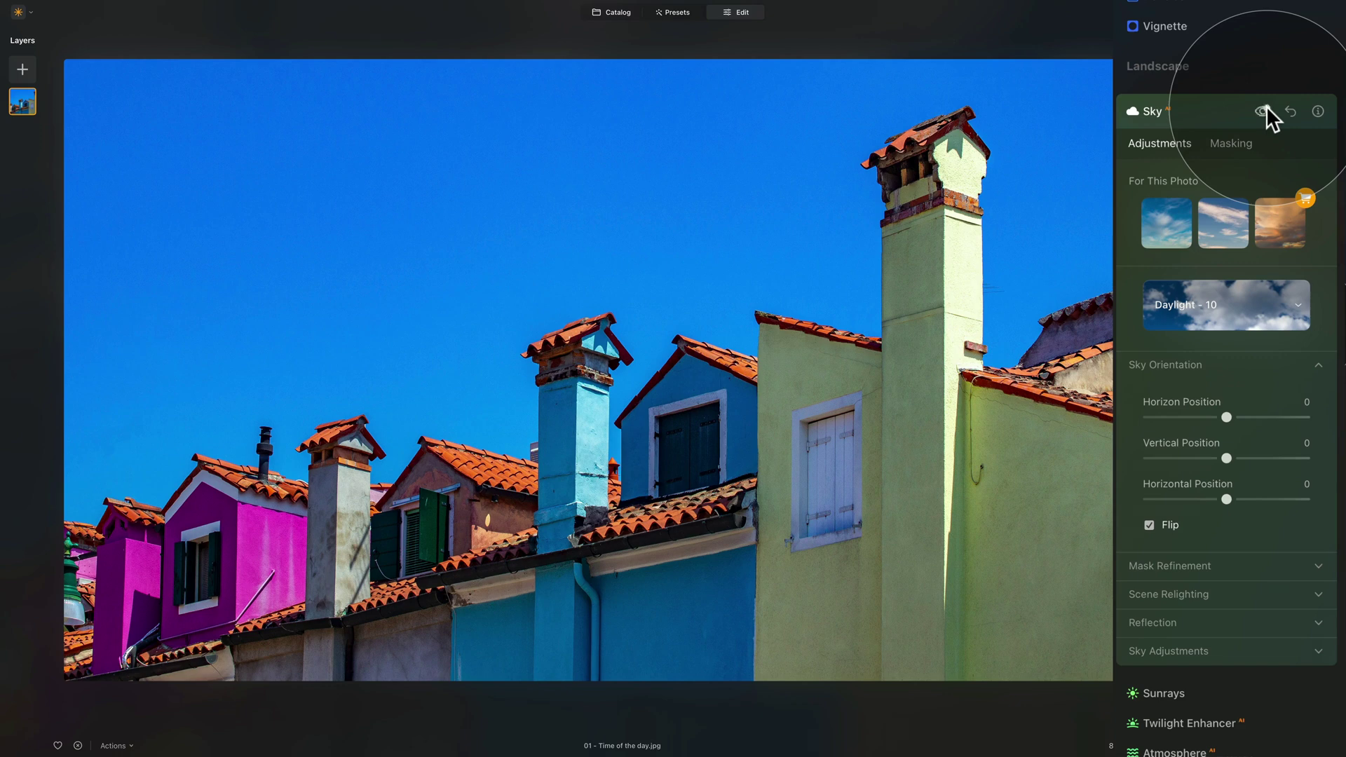
left_click(1265, 109)
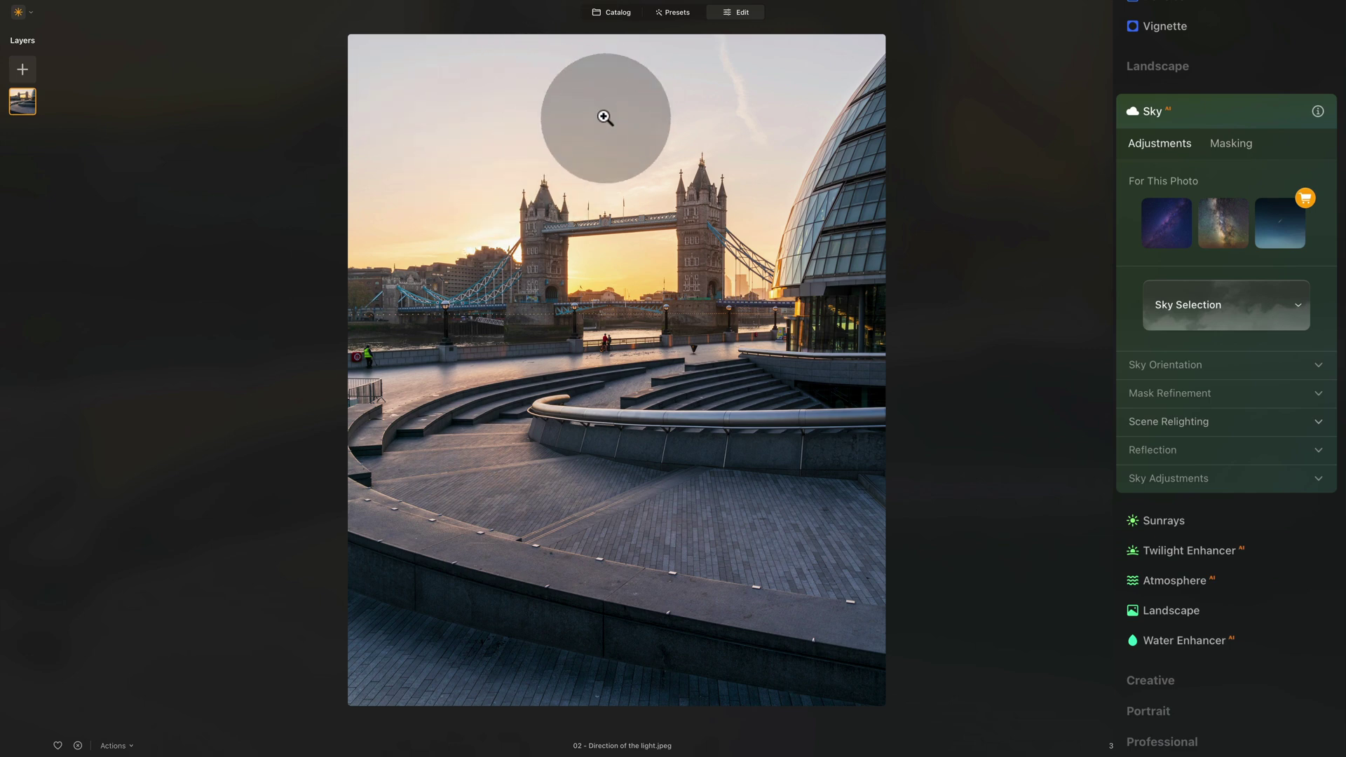
Step: Replace the sky in the Tower Bridge photo with the custom sky 02 - Sky
left_click(1166, 298)
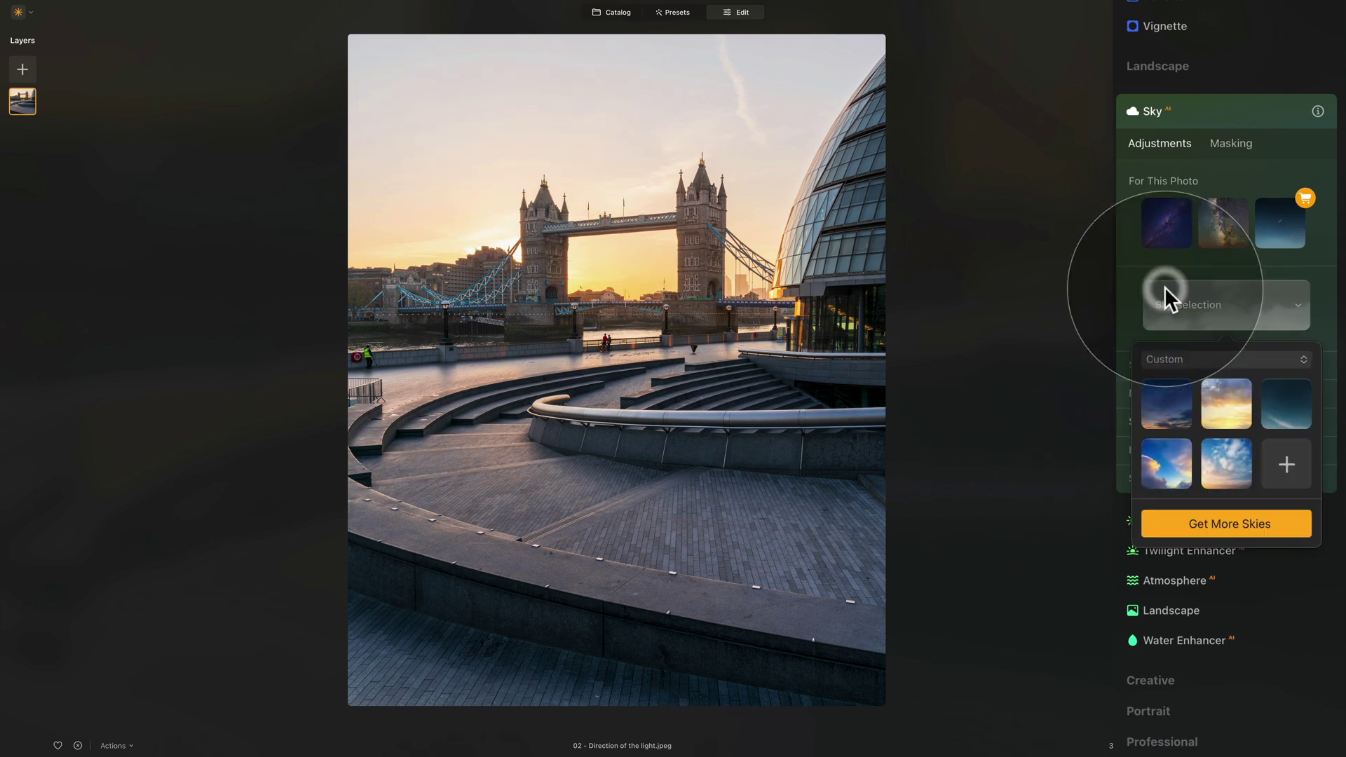
left_click(1181, 357)
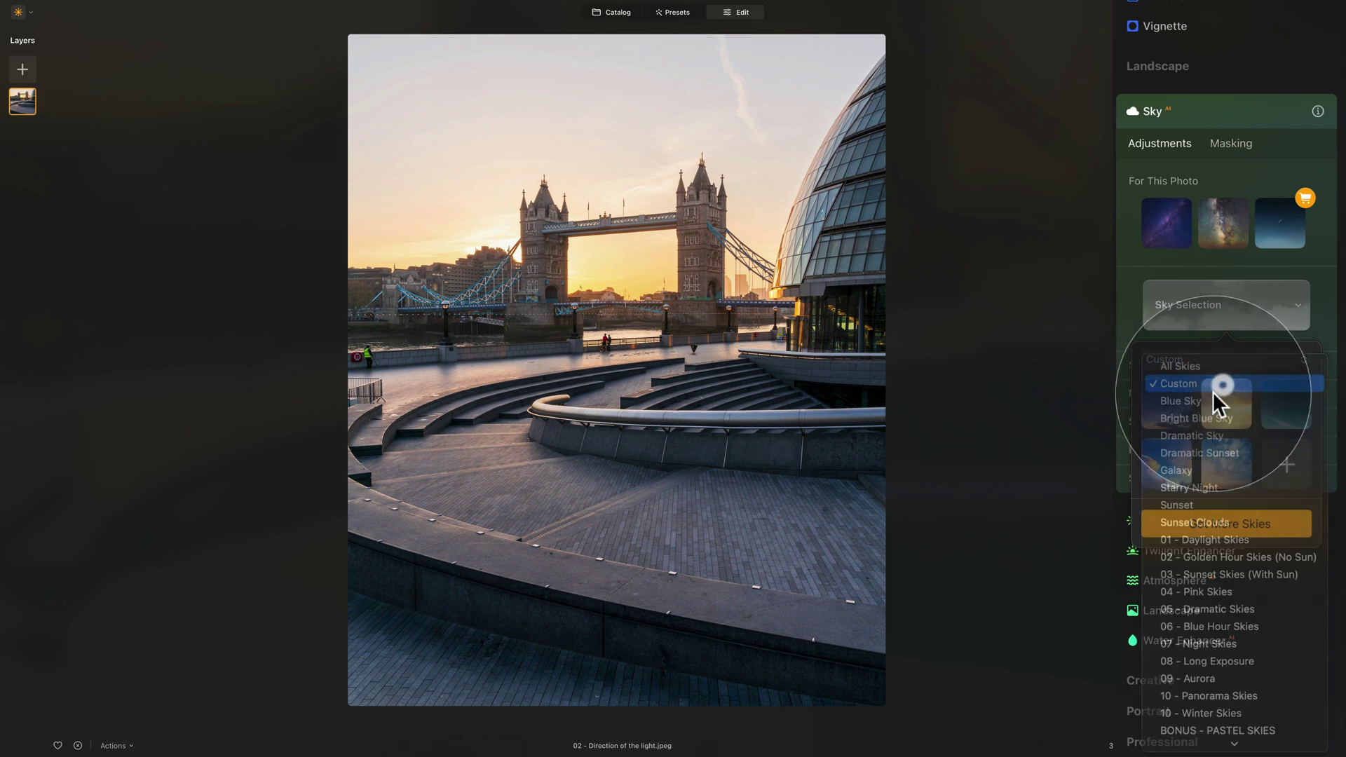
left_click(1214, 387)
left_click(1226, 405)
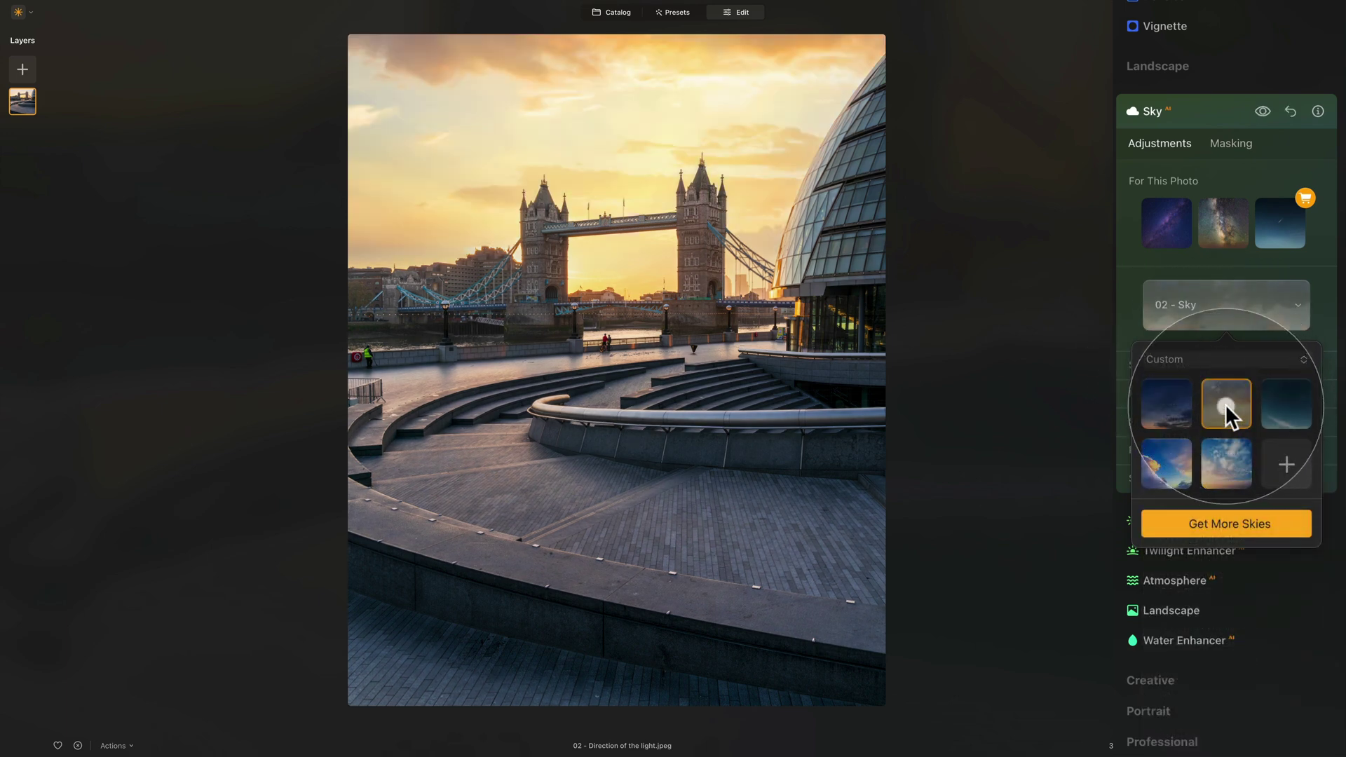
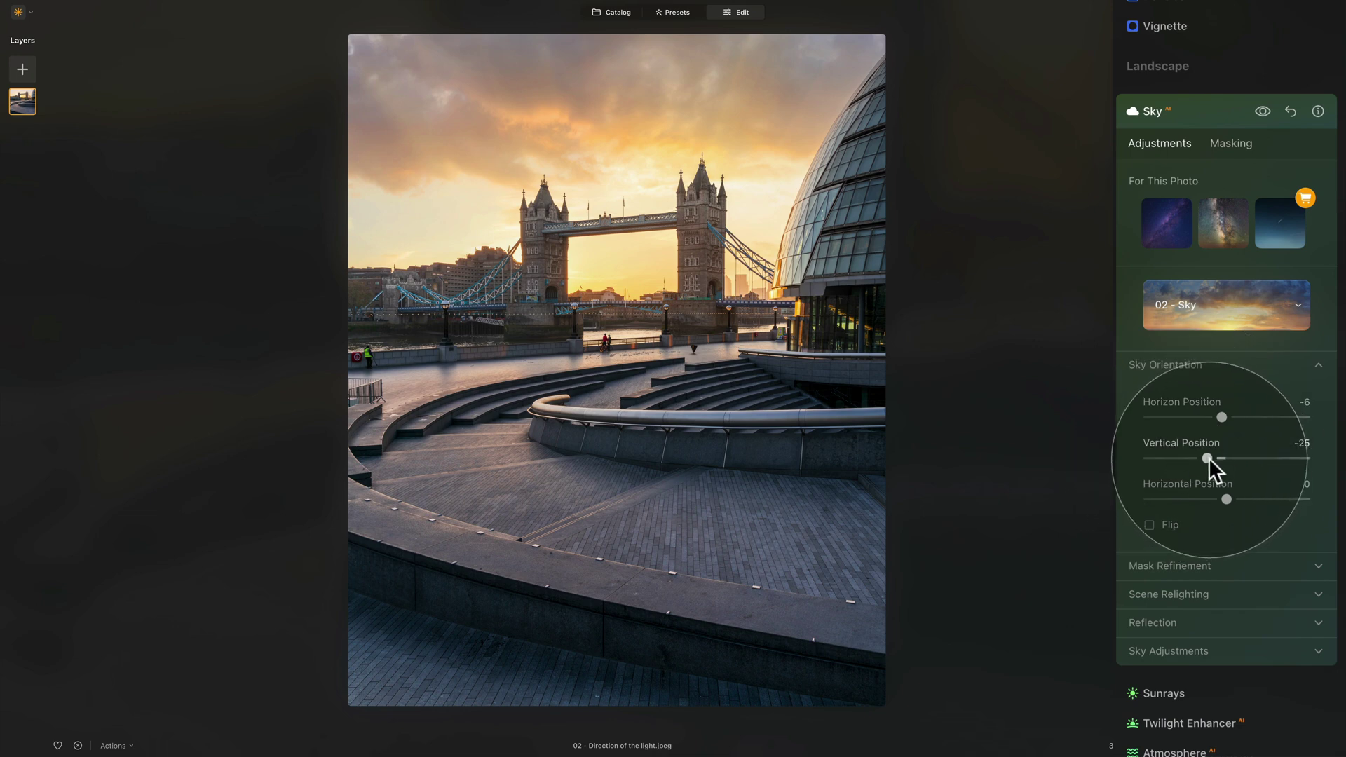
Step: Set the replacement sky's vertical position to -19 and turn on Flip, comparing the flipped and unflipped sky
left_click_drag(1207, 458, 1211, 457)
left_click(1167, 526)
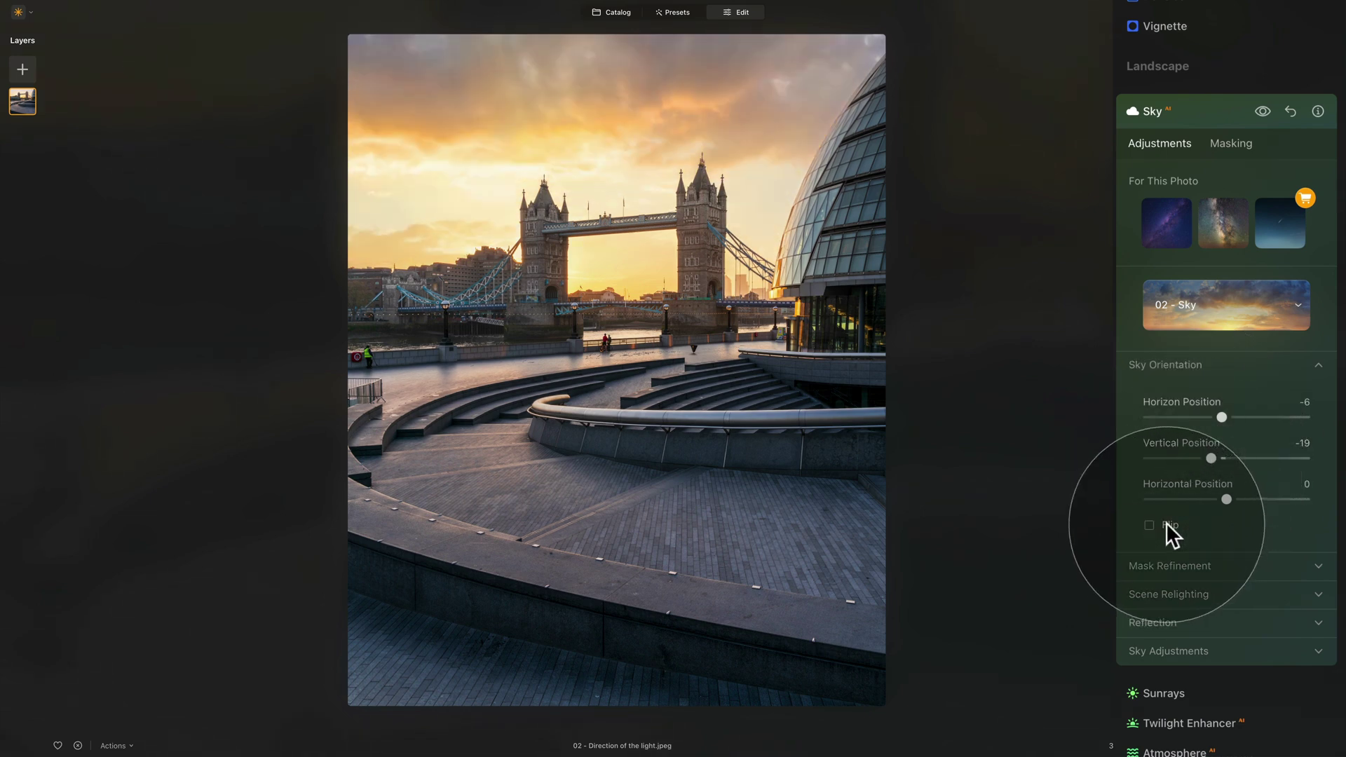
left_click(1166, 525)
left_click(1167, 525)
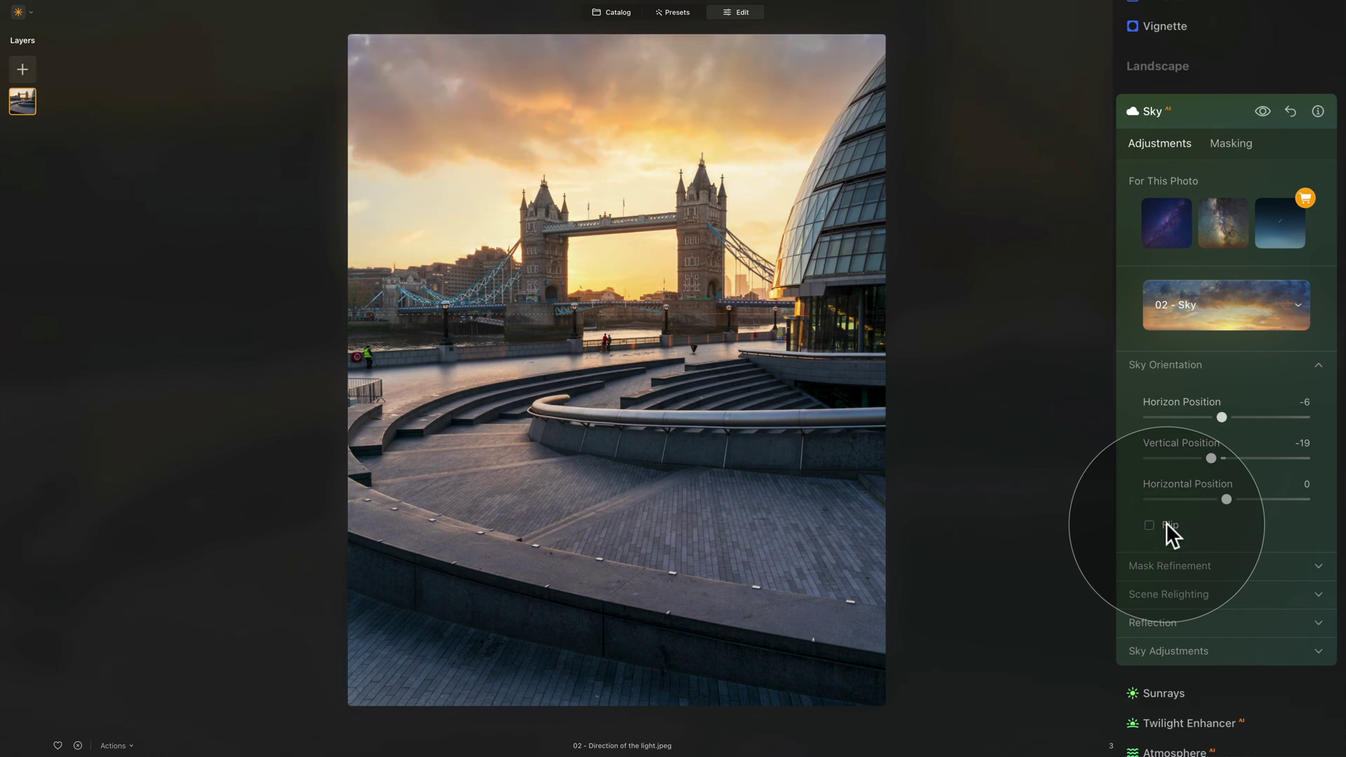
left_click(1167, 525)
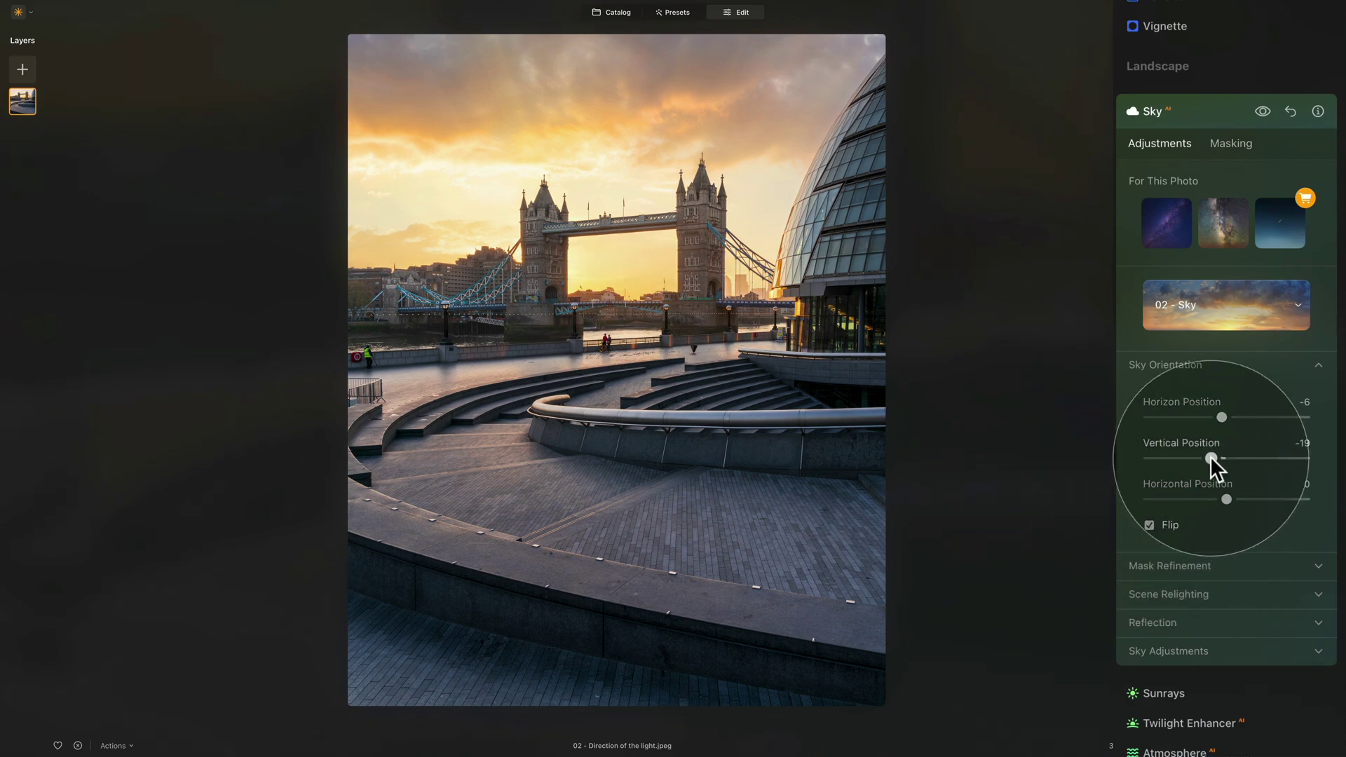
Step: Set the flipped sky's vertical and horizontal positions to -10 each, and compare the photo with and without the sky replacement
left_click_drag(1210, 456, 1213, 456)
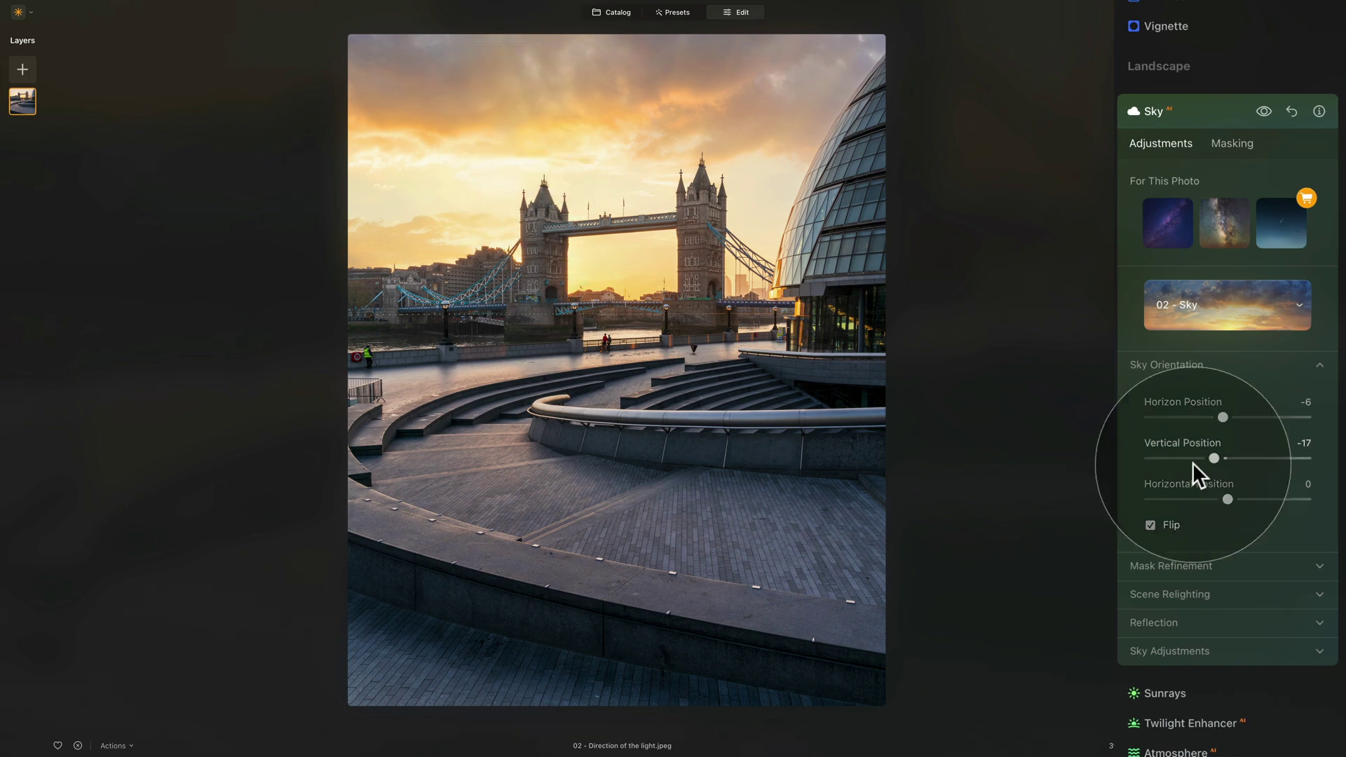
left_click_drag(1227, 497, 1224, 496)
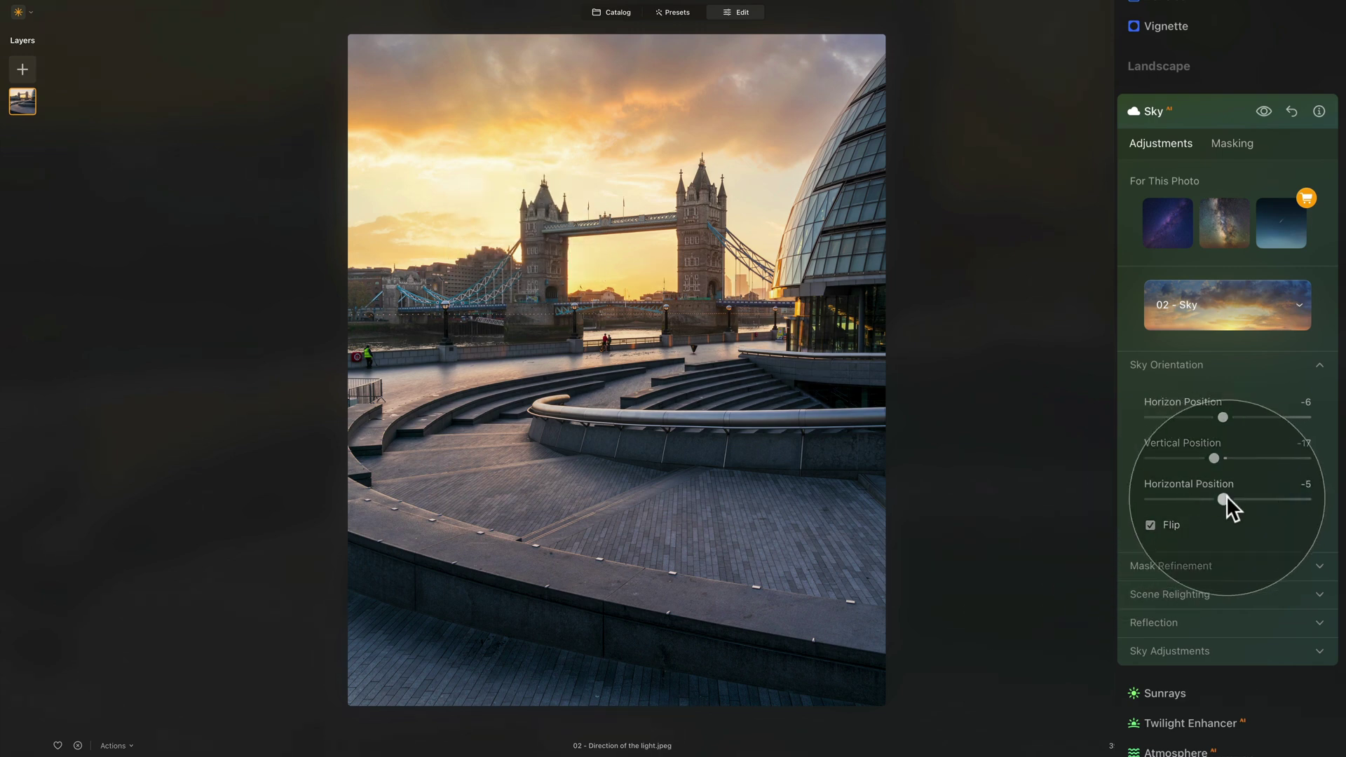
left_click_drag(1227, 495, 1225, 495)
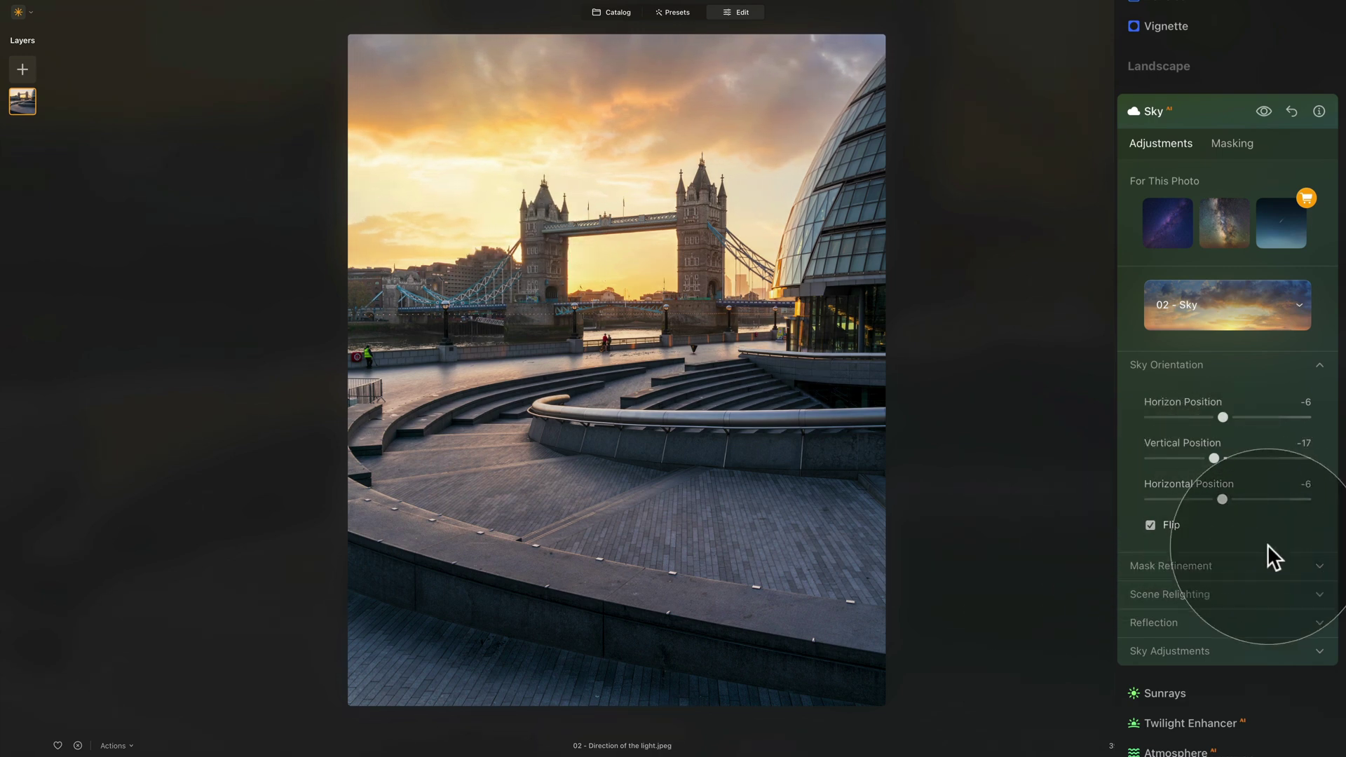
left_click_drag(1224, 499, 1217, 460)
left_click(1223, 499)
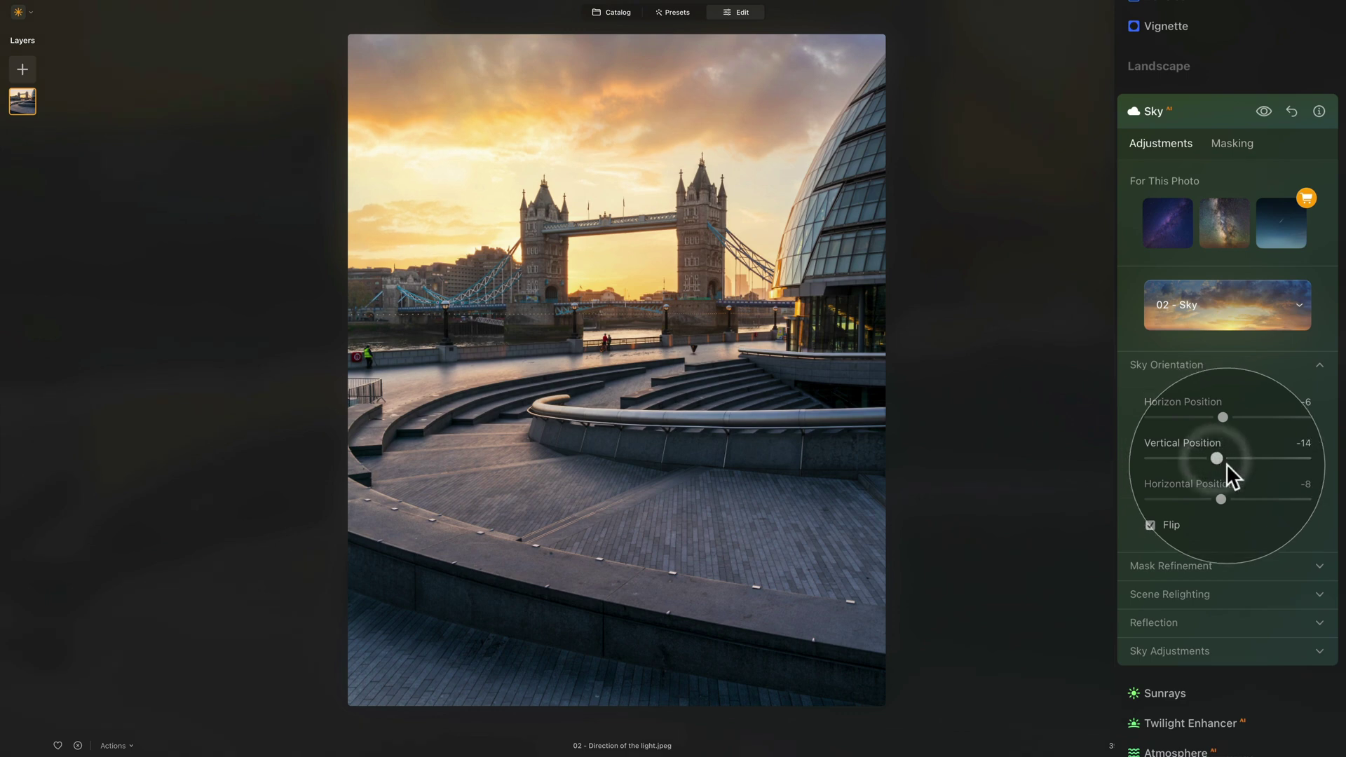
left_click(1224, 500)
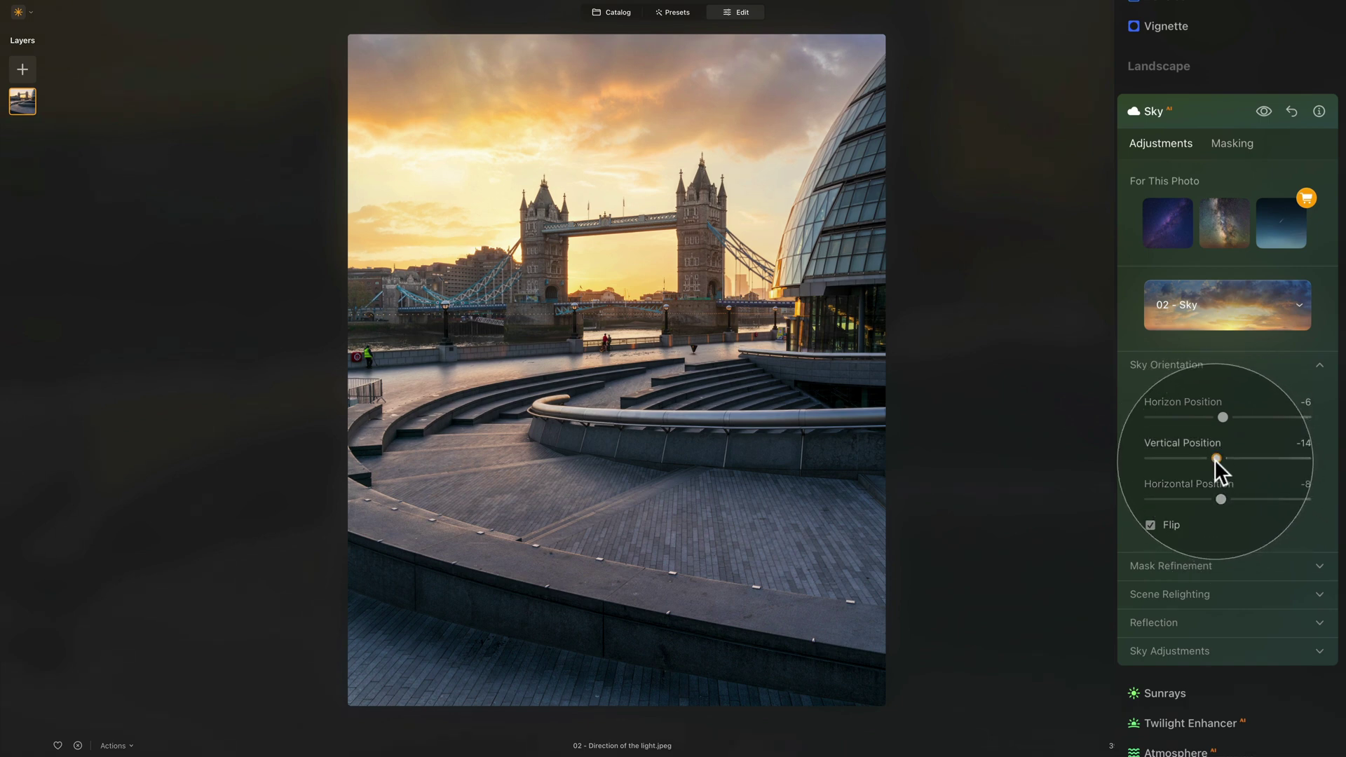
left_click_drag(1215, 460, 1218, 459)
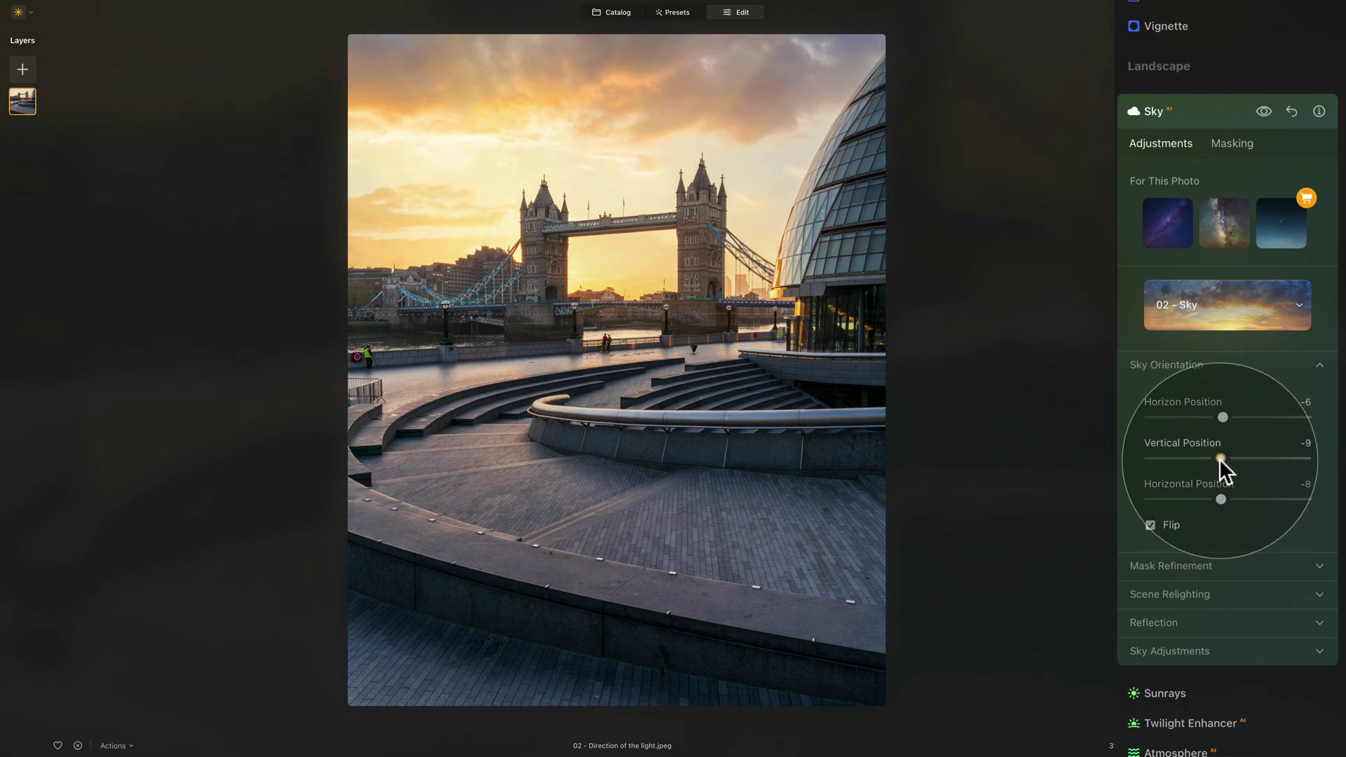
left_click_drag(1216, 499, 1215, 500)
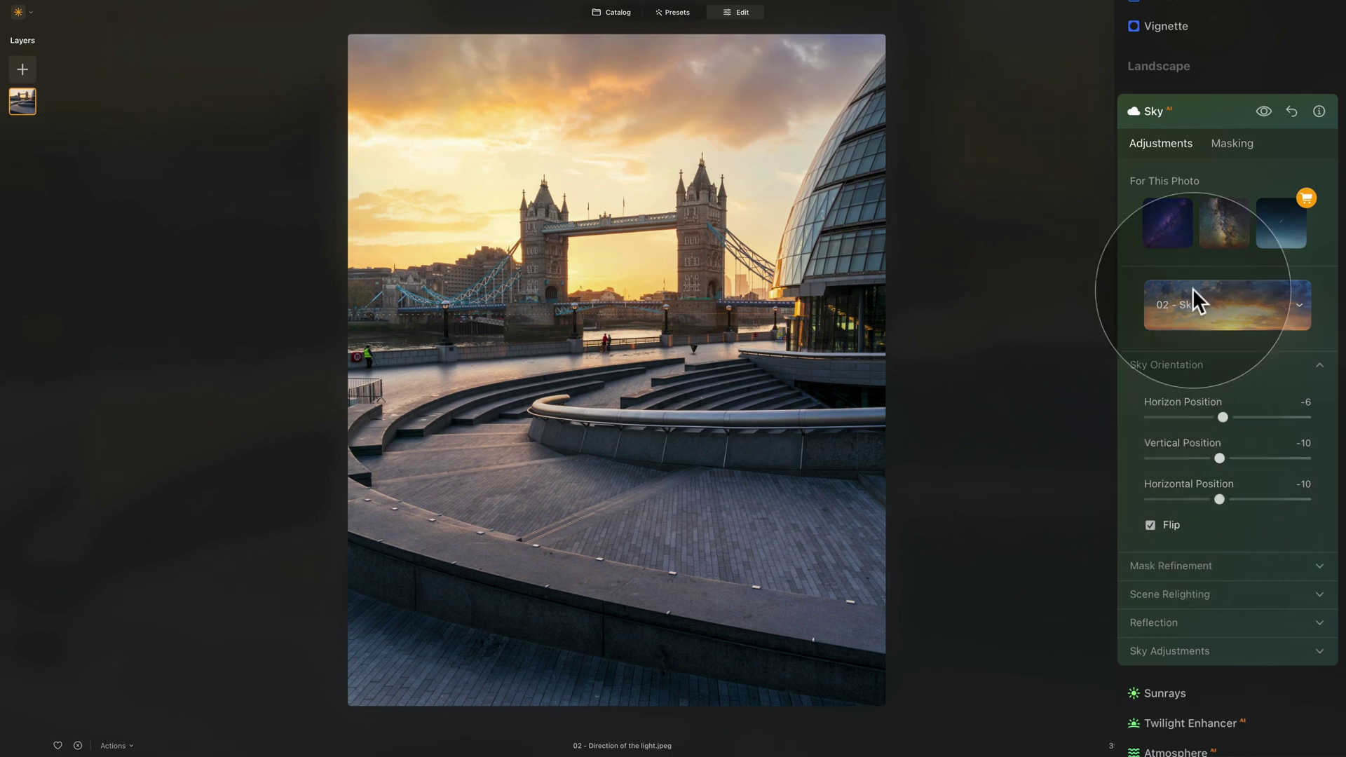
left_click(1266, 111)
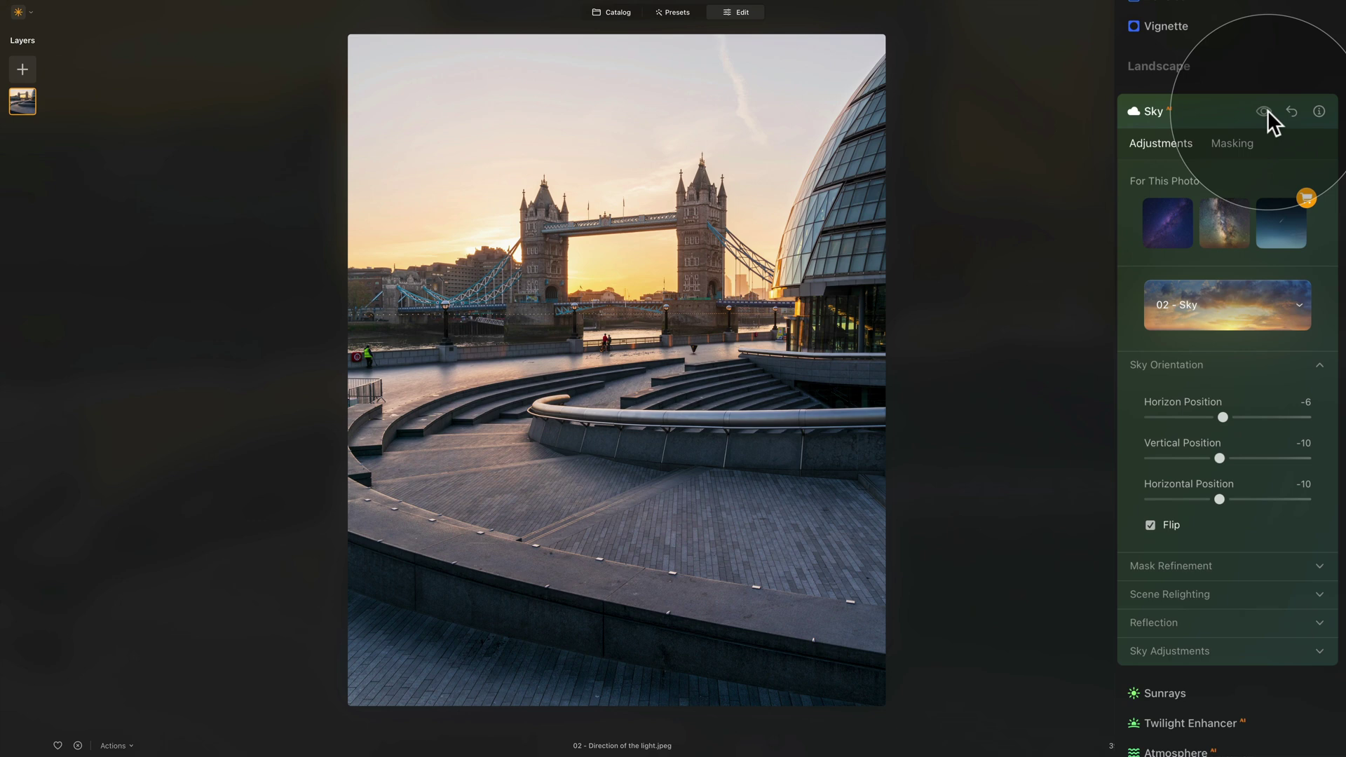
left_click(1267, 110)
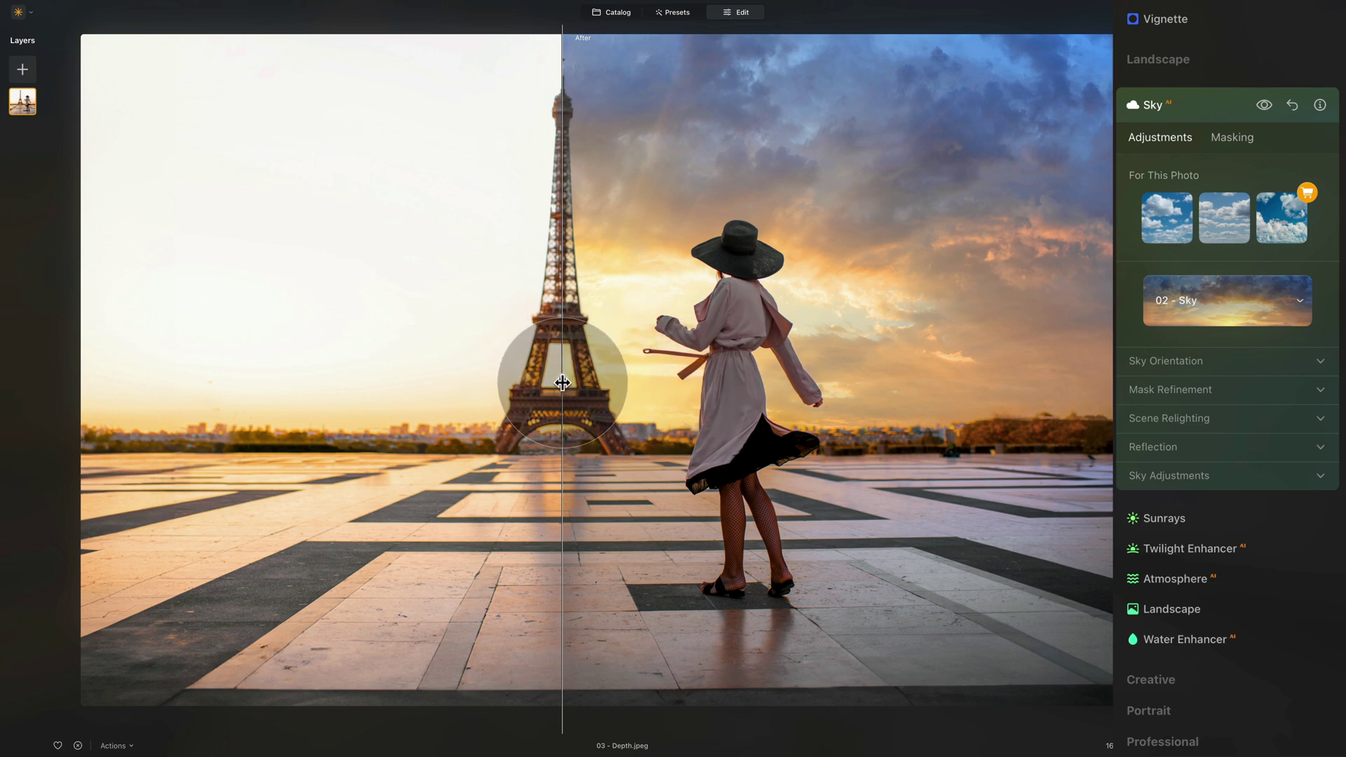
Step: Sweep the before/after divider across the Eiffel Tower photo to compare the original and replaced sky, and close the comparison
left_click_drag(563, 379, 1092, 379)
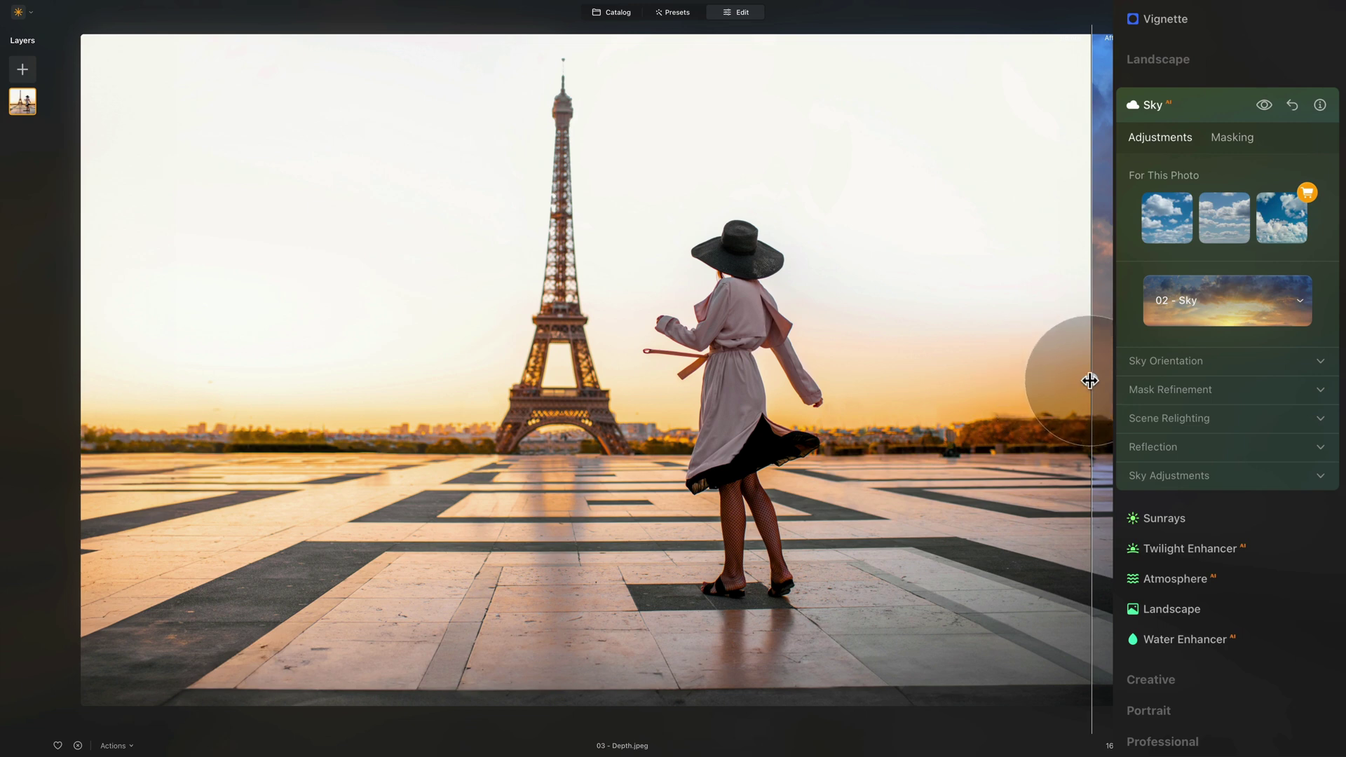
left_click_drag(1092, 379, 133, 345)
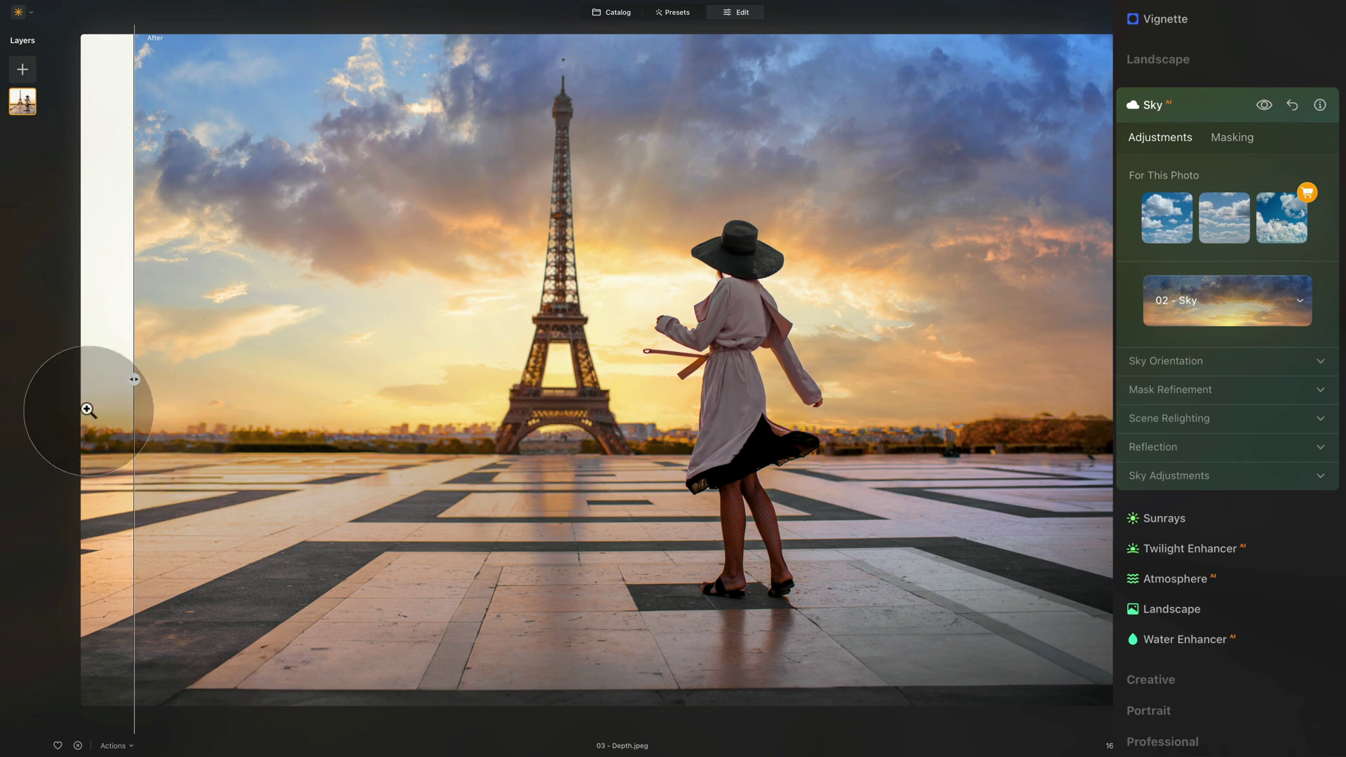
key("backslash")
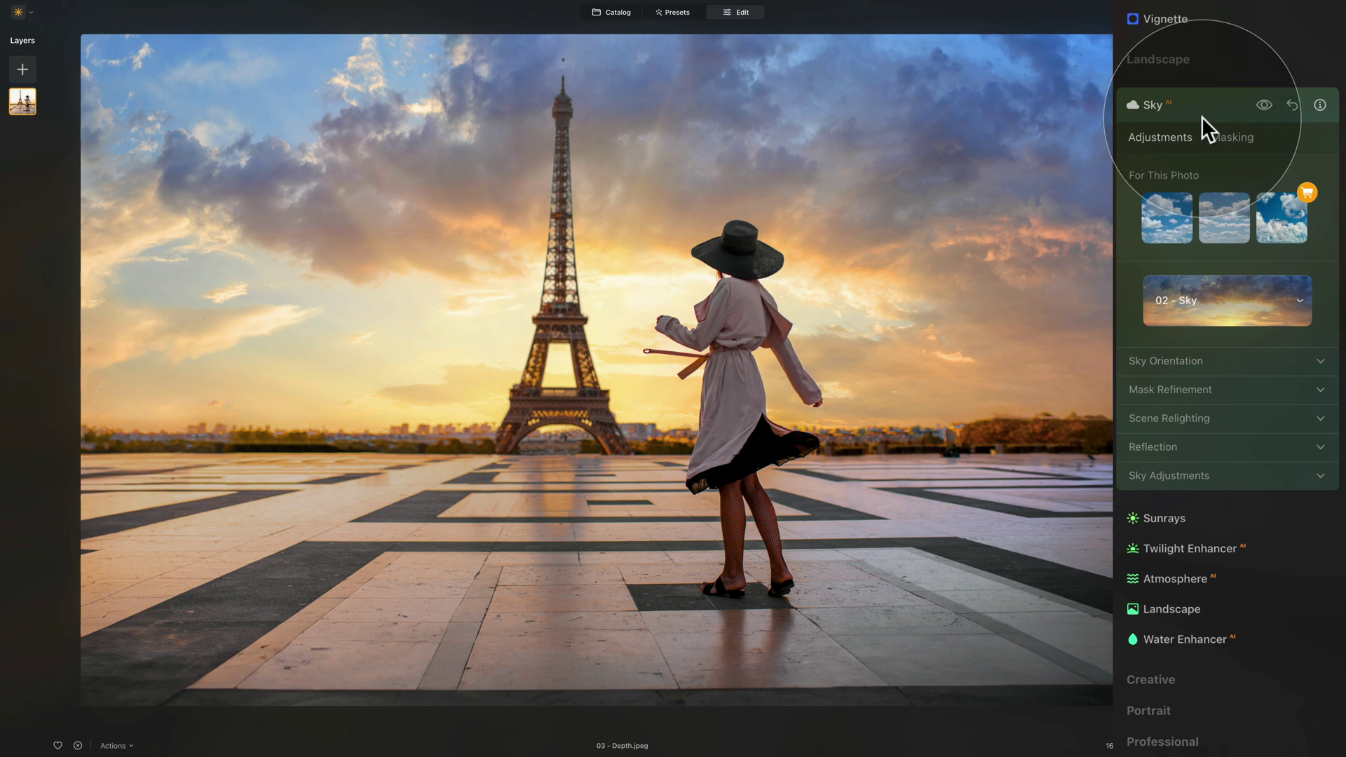
Step: Soften the replacement sky in the Eiffel Tower photo, trying Defocus values from 32 downward and settling on 12
left_click(1209, 477)
scroll(1210, 372, "down", 1)
scroll(1210, 372, "down", 1)
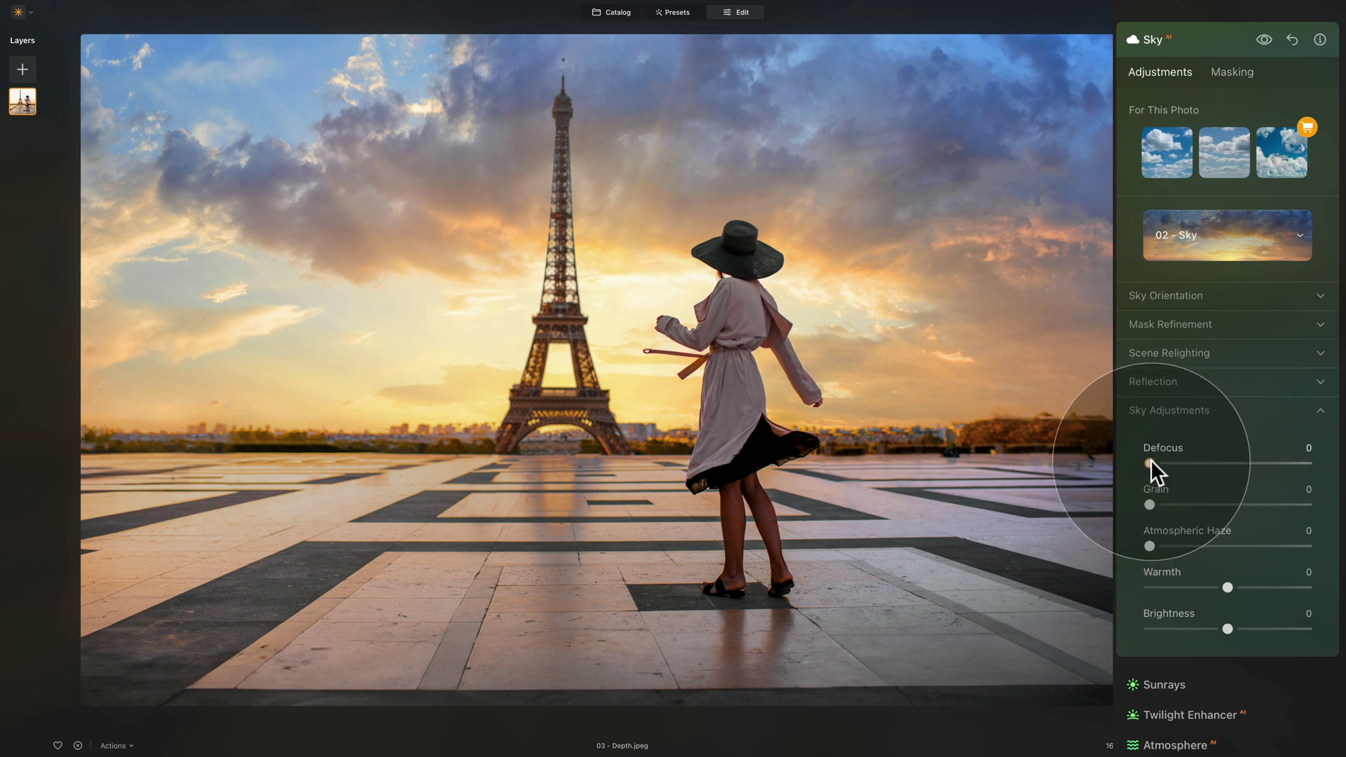
left_click_drag(1151, 461, 1202, 463)
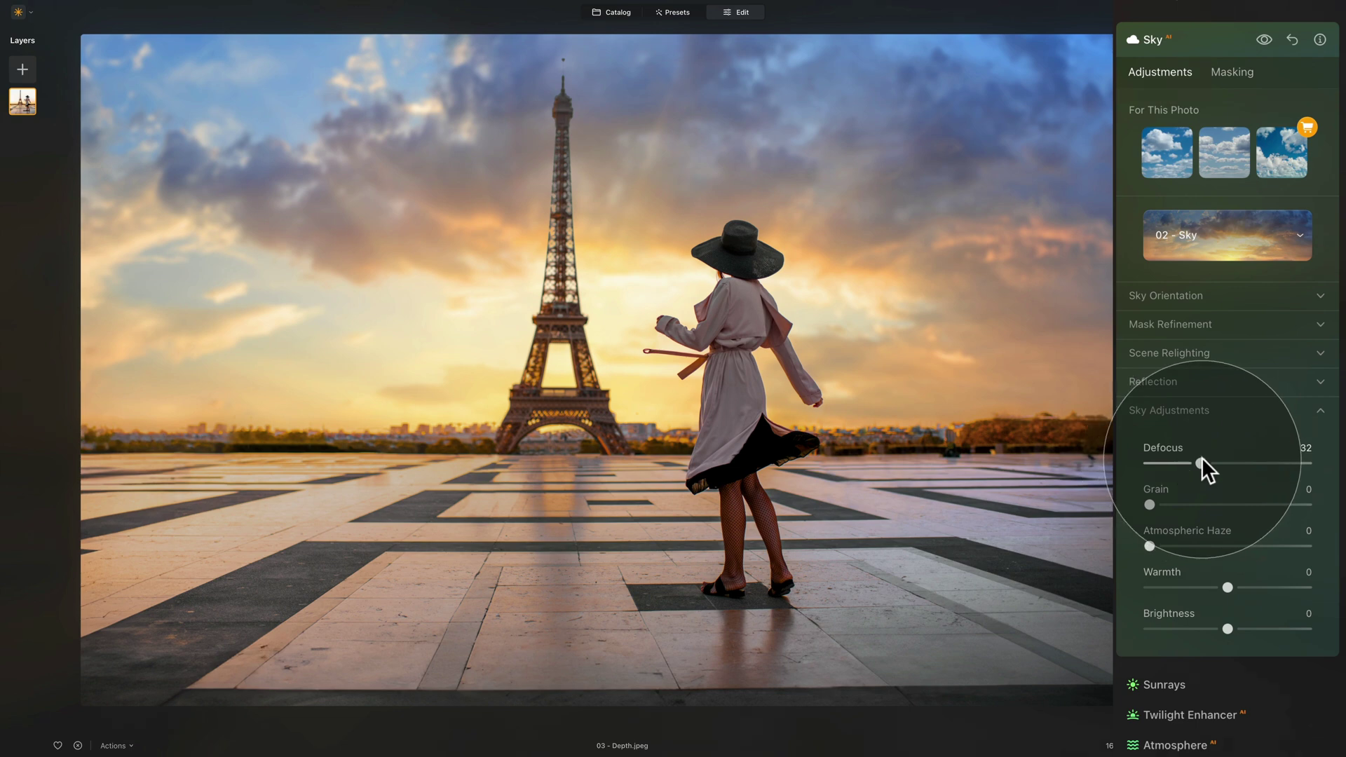
left_click_drag(1201, 460, 1180, 458)
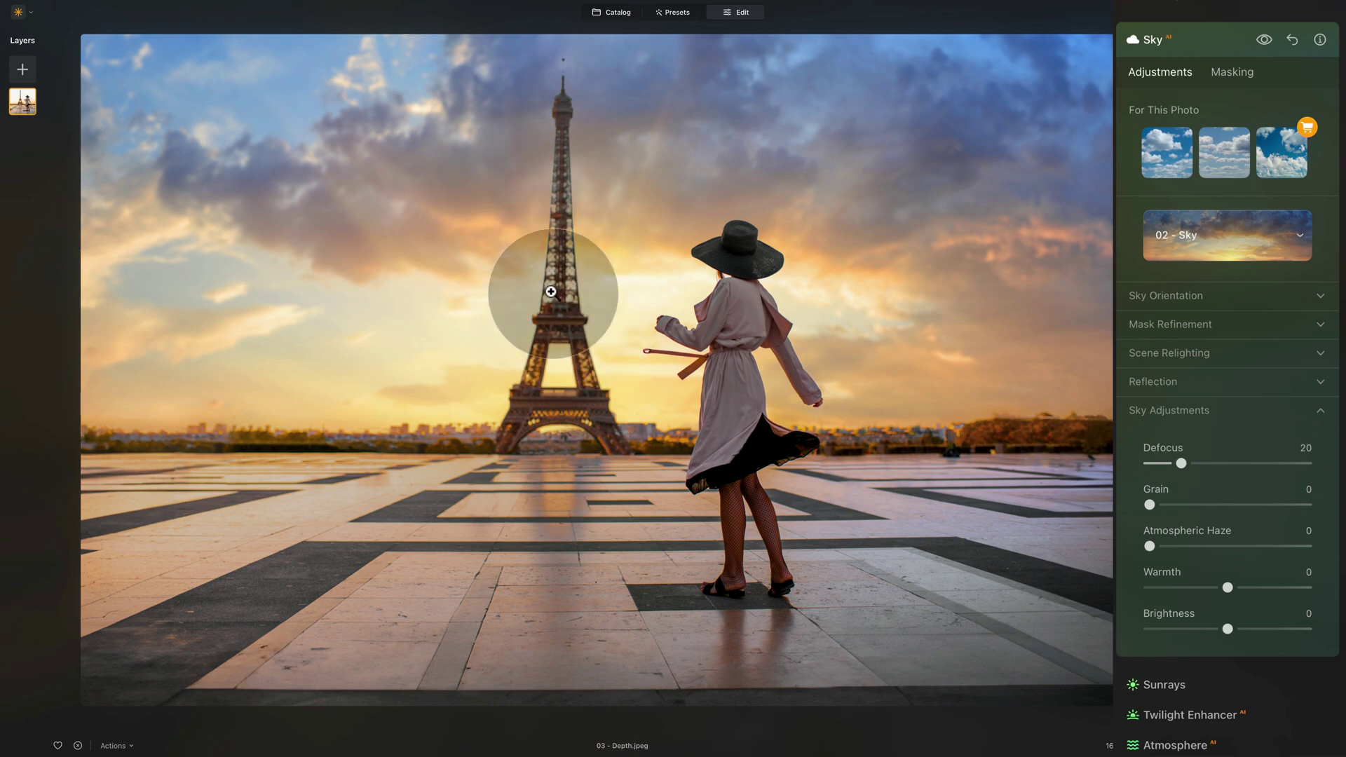
left_click_drag(1180, 460, 1175, 460)
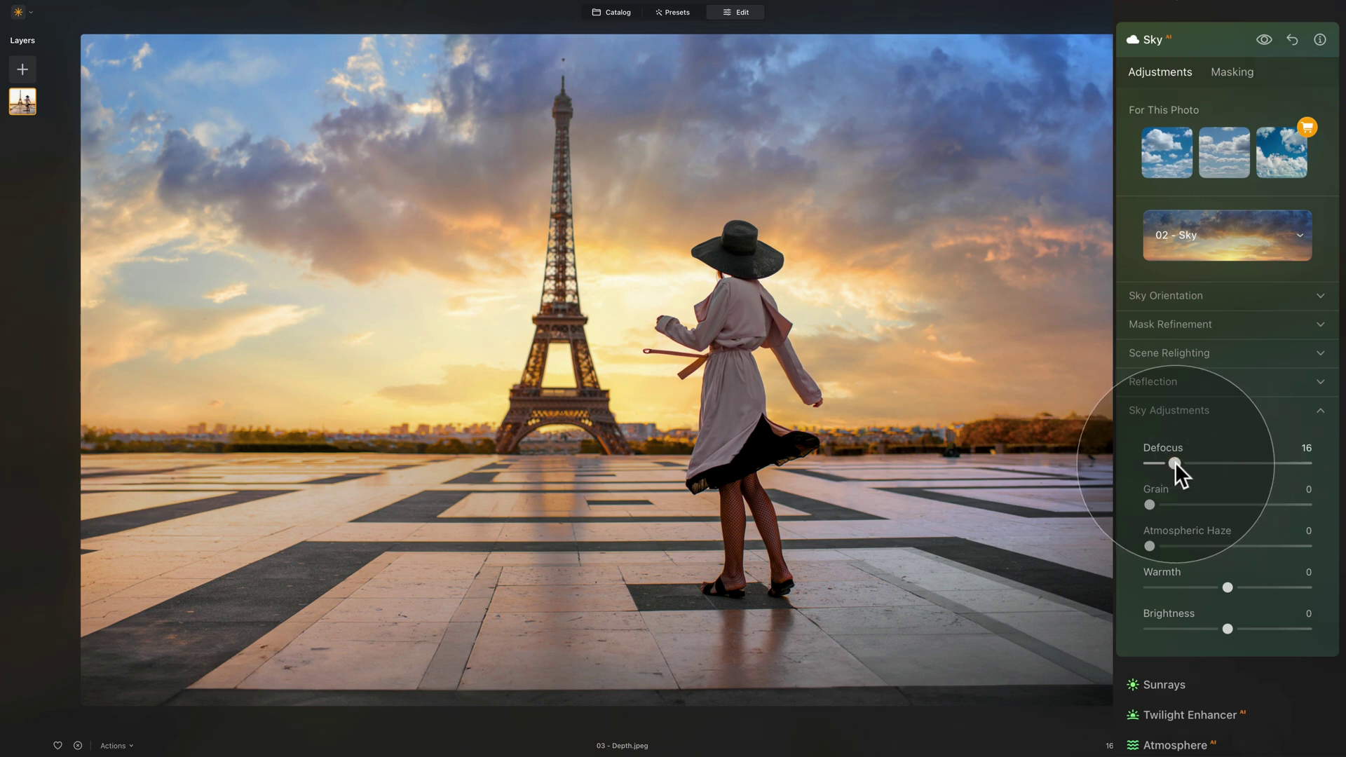
left_click_drag(1171, 462, 1168, 460)
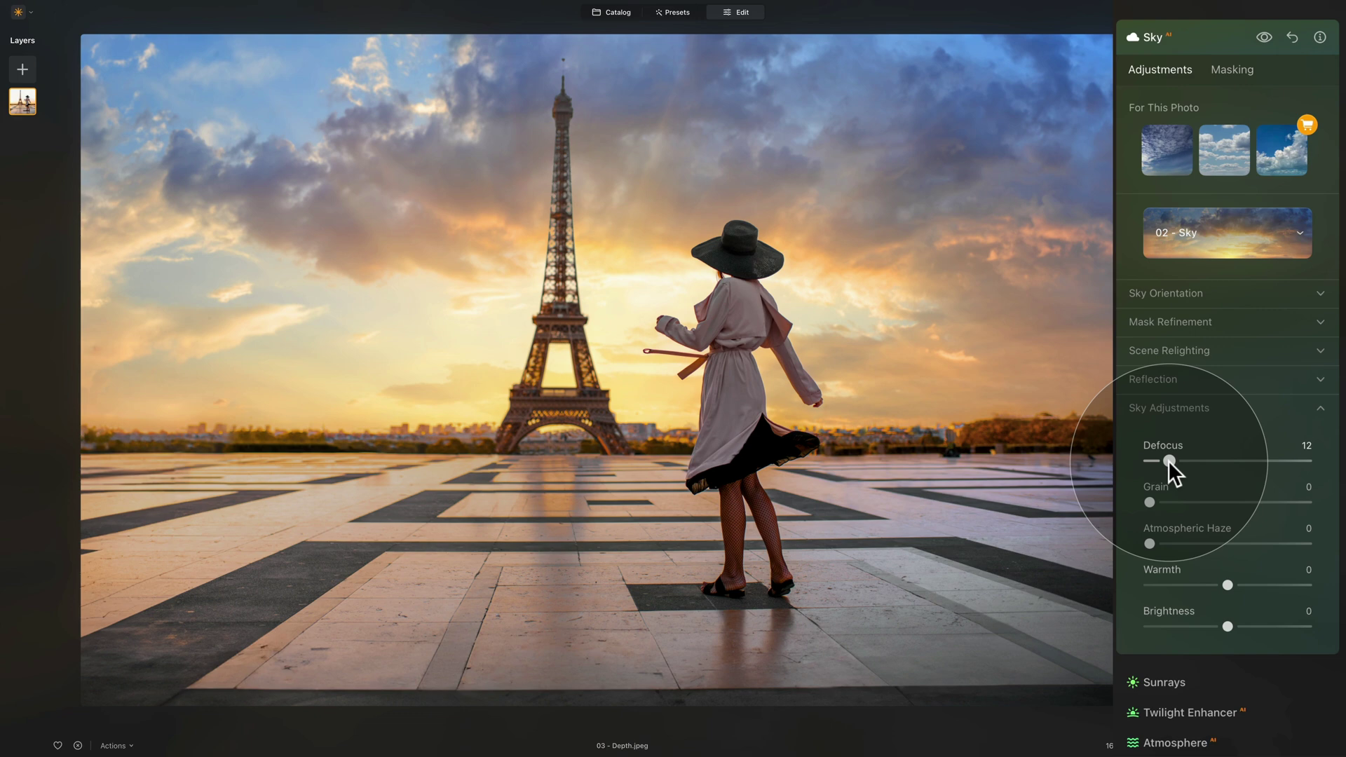
left_click_drag(1169, 460, 1173, 460)
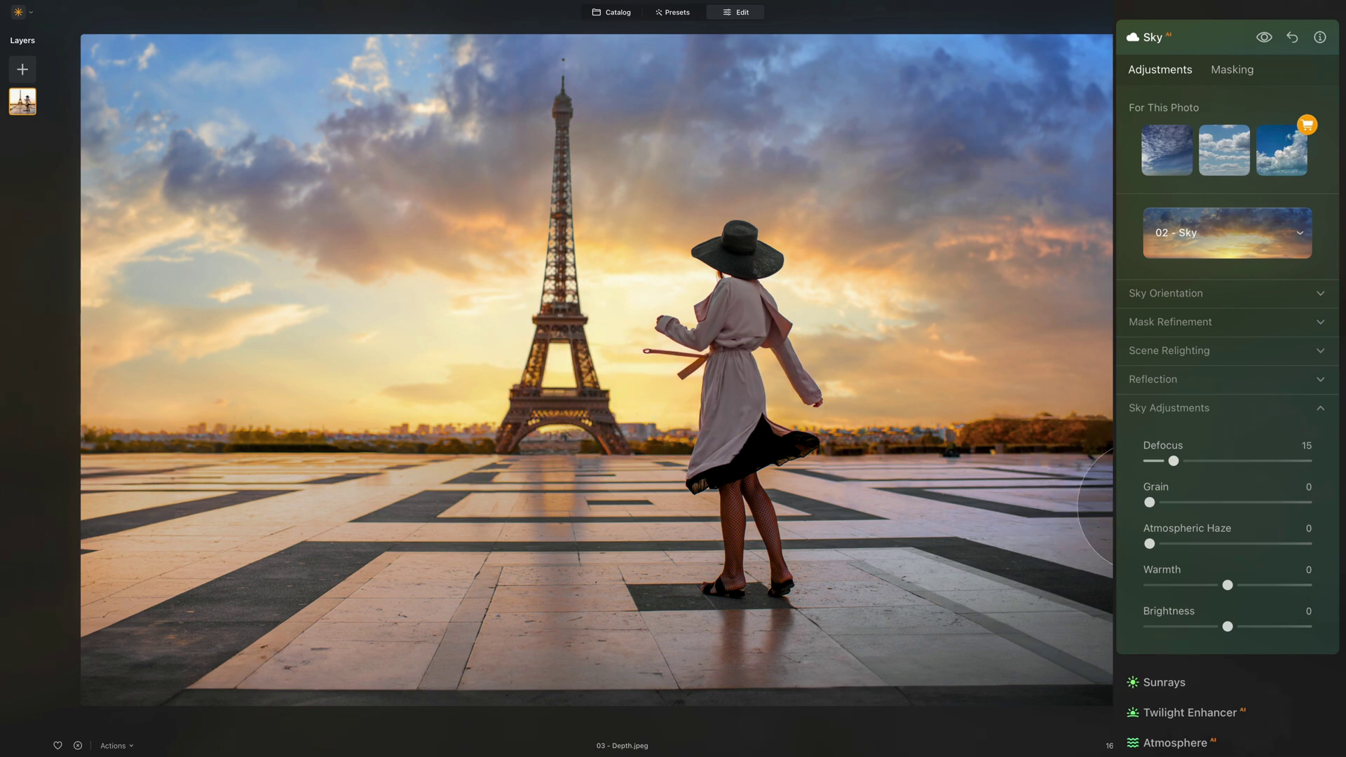
left_click_drag(1172, 457, 1167, 456)
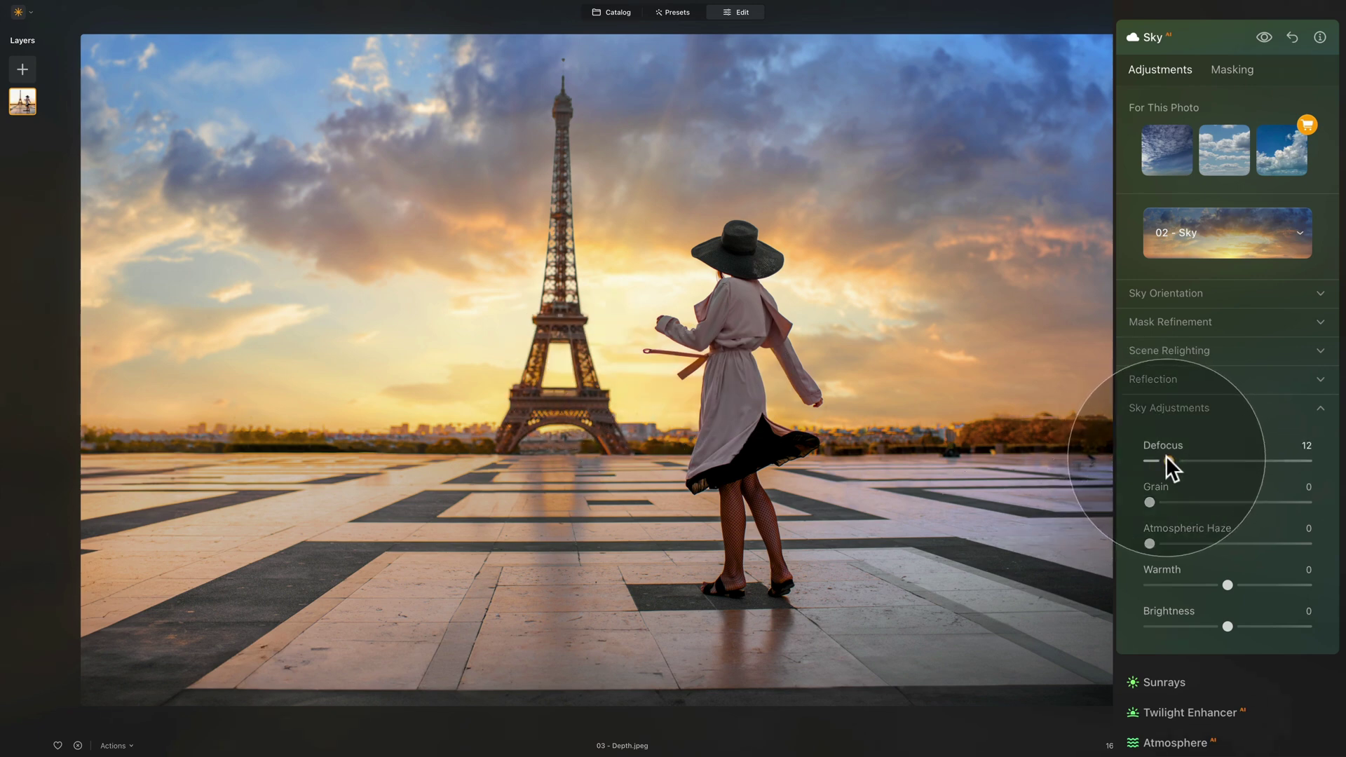
left_click(1167, 456)
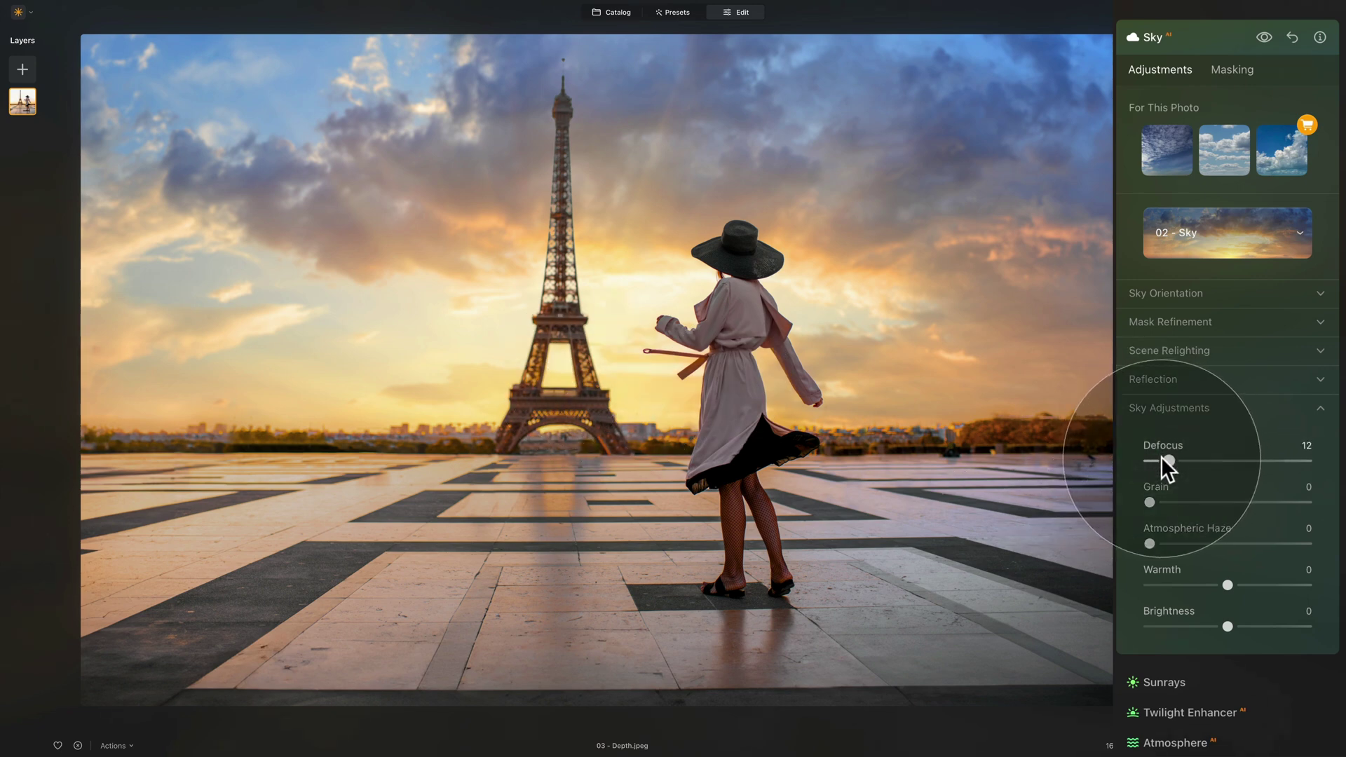
Step: Compare the sky with Defocus at 0 and at 12, and view the photo with and without the sky replacement
left_click_drag(1161, 456, 1150, 458)
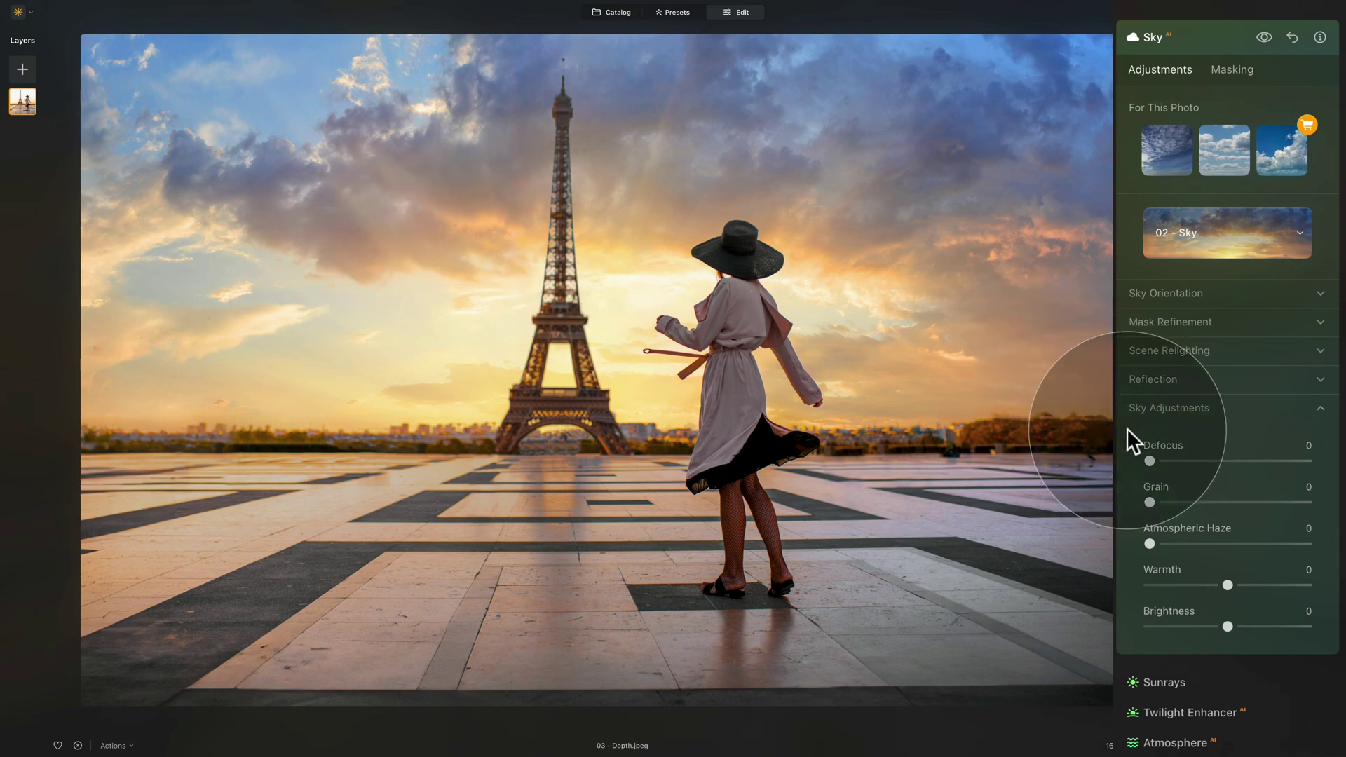
left_click(1171, 460)
left_click_drag(1171, 456, 1157, 455)
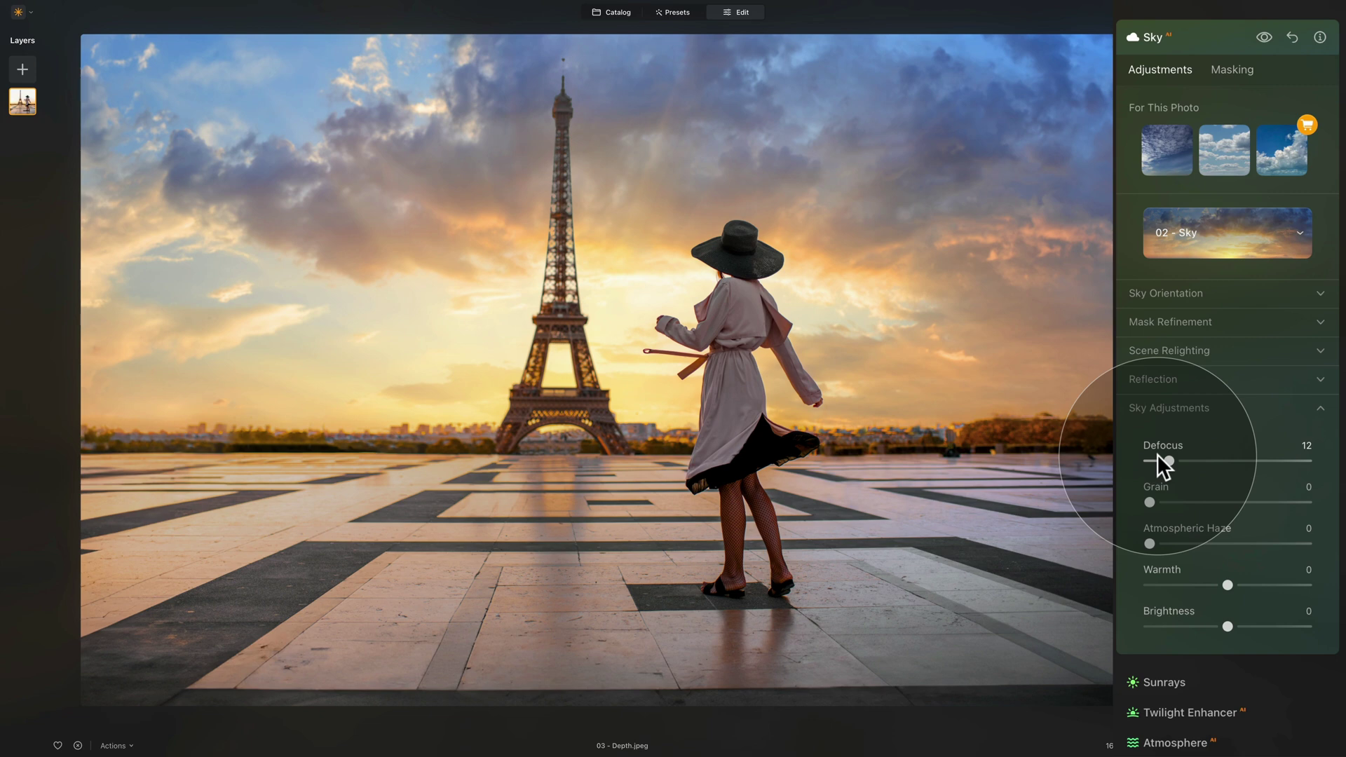
left_click(1265, 39)
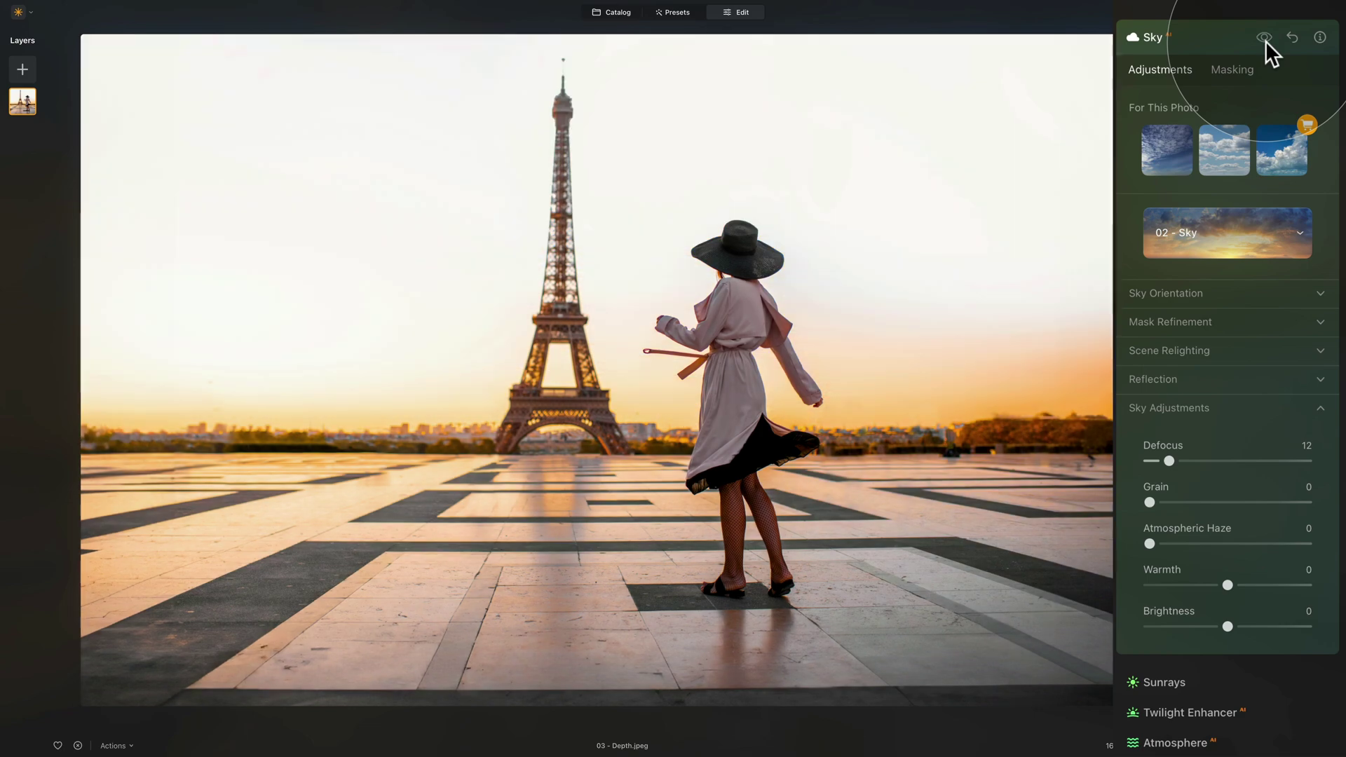
left_click(1266, 38)
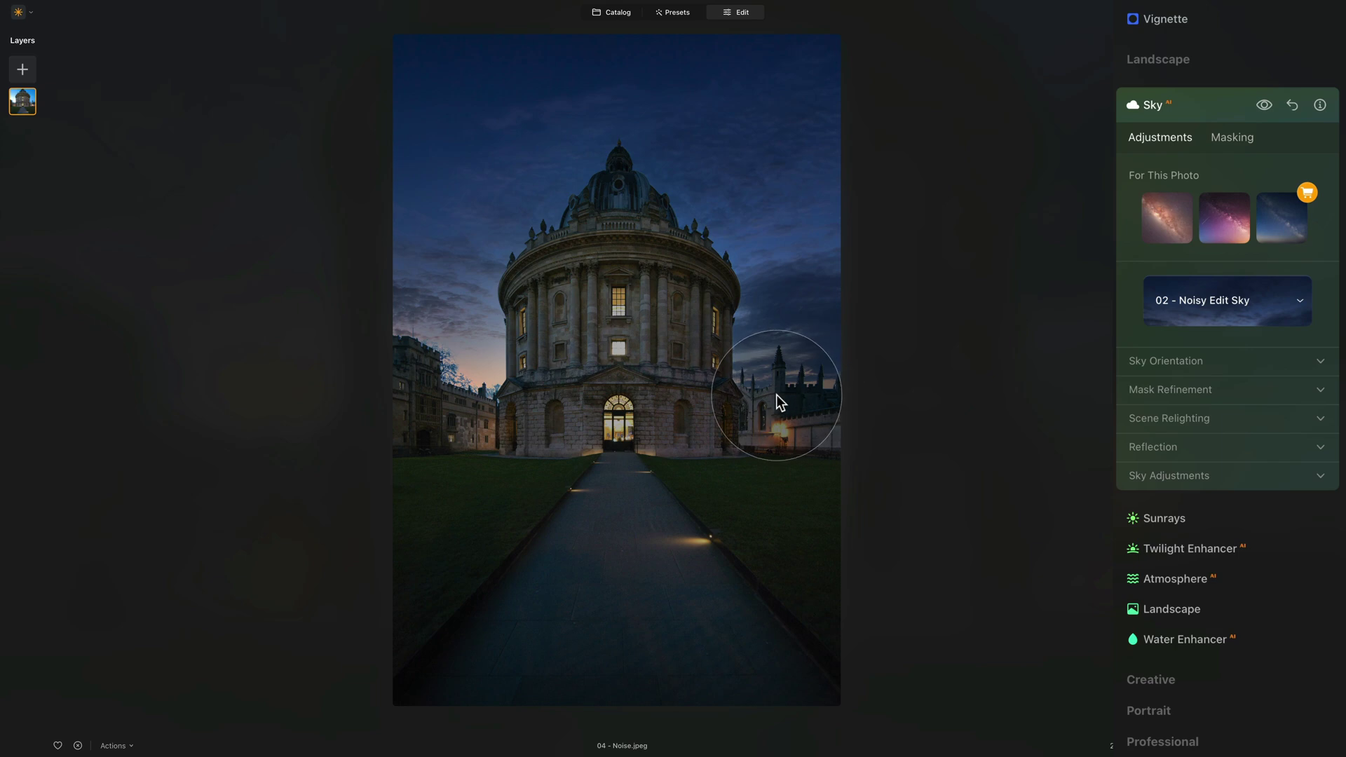
Step: Examine the noise around the domed building's roofline up close, comparing the photo with and without the 02 - Noisy Edit Sky replacement
key("ctrl+plus")
key("ctrl+plus")
key("ctrl+plus")
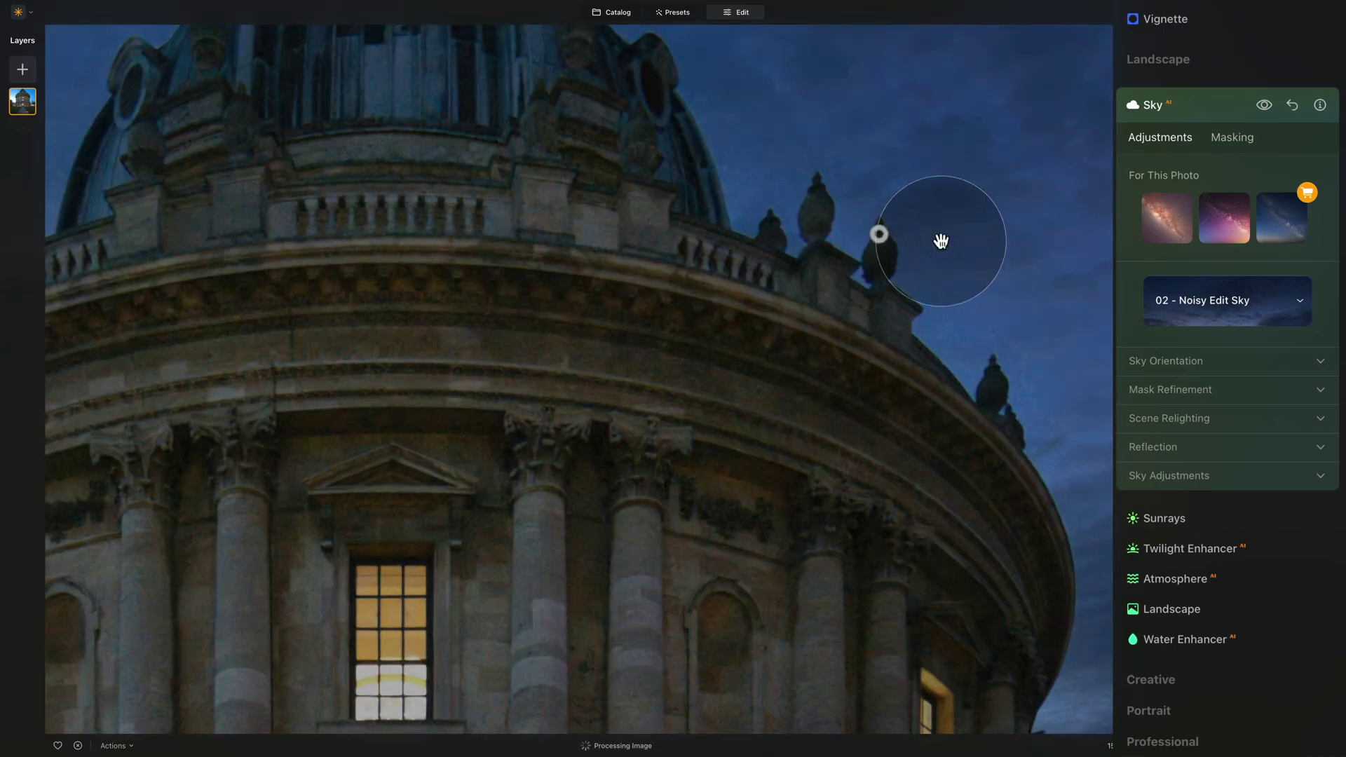
left_click(1261, 104)
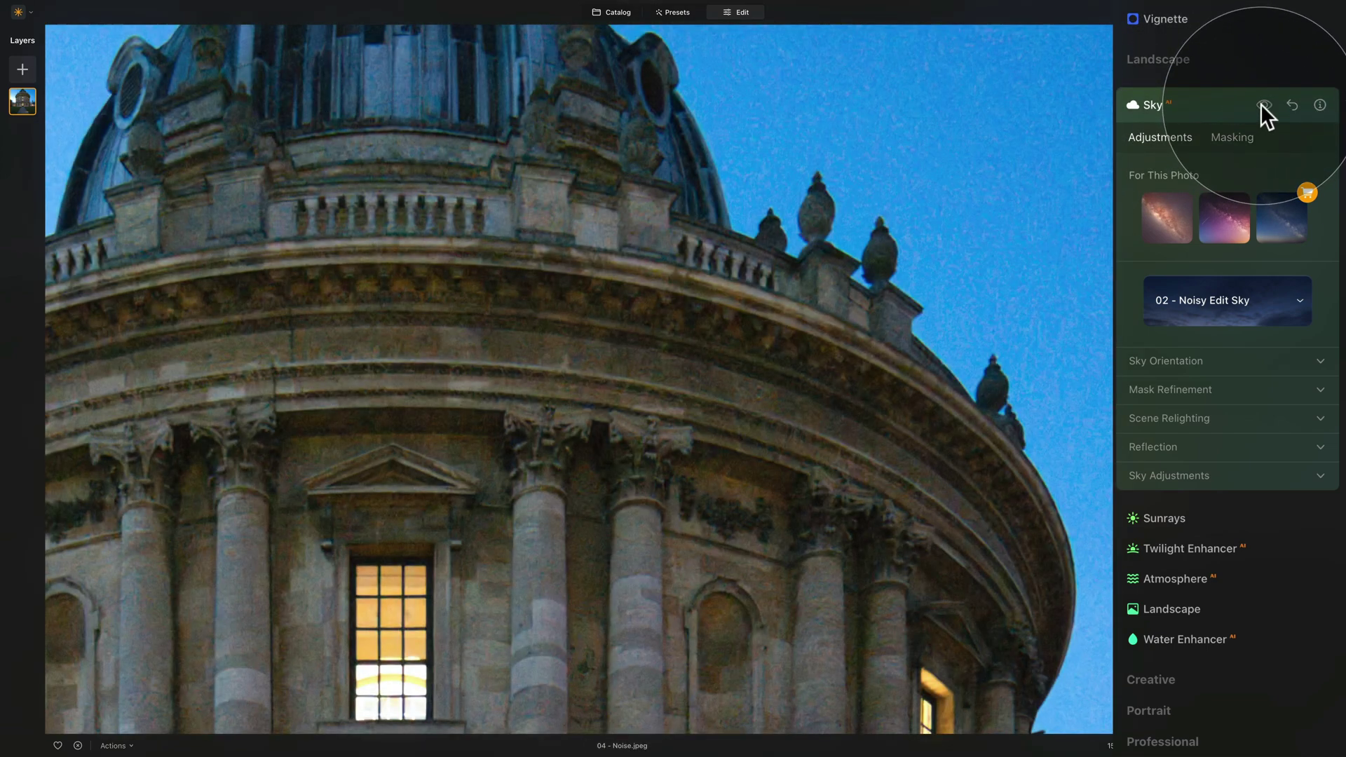
scroll(1052, 262, "down", 3)
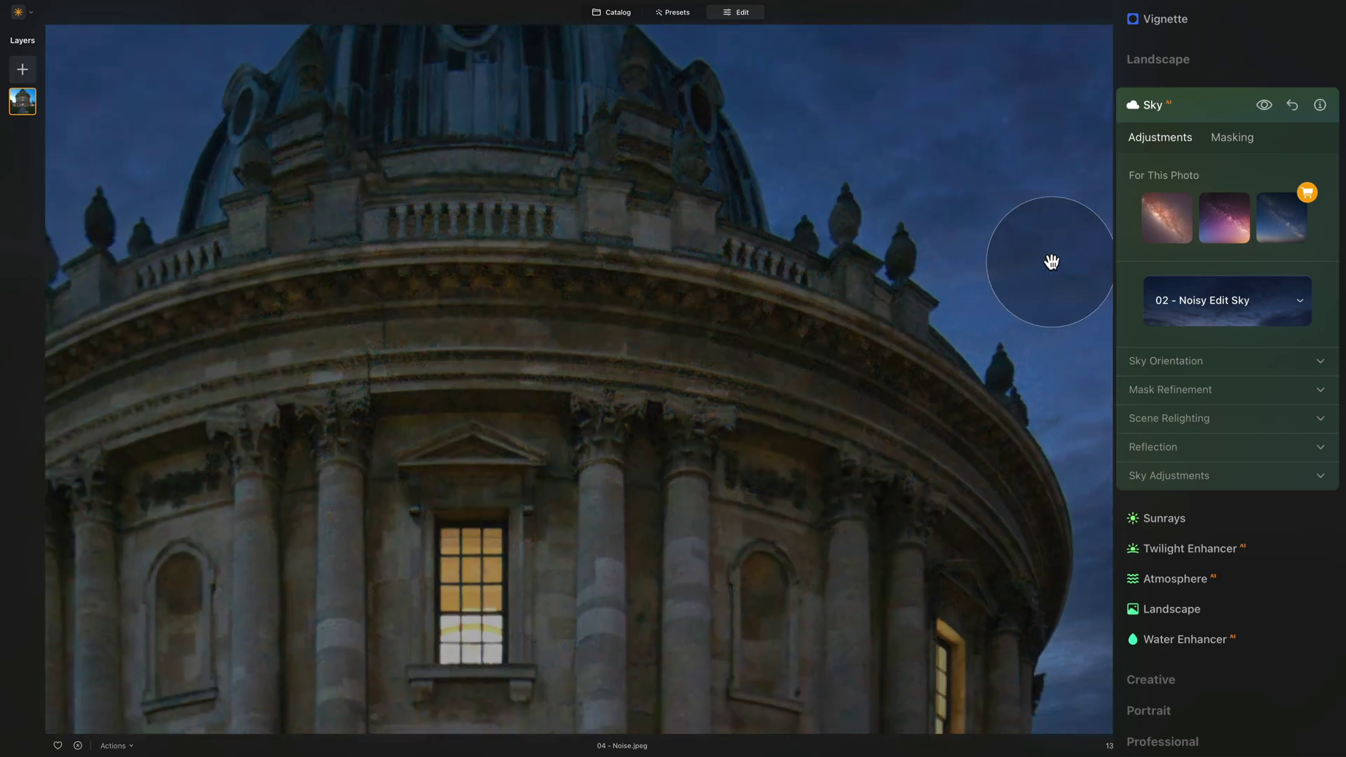
scroll(1087, 262, "down", 1)
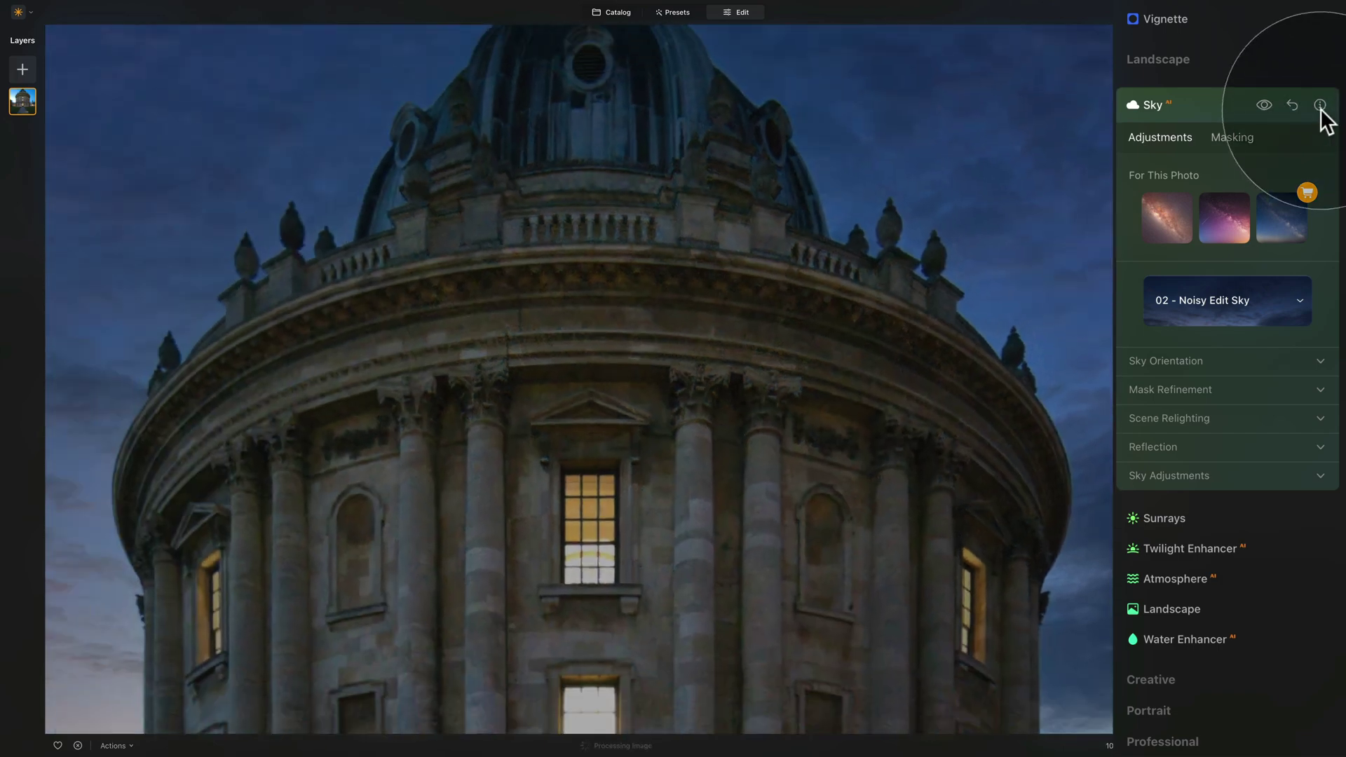
left_click(1270, 101)
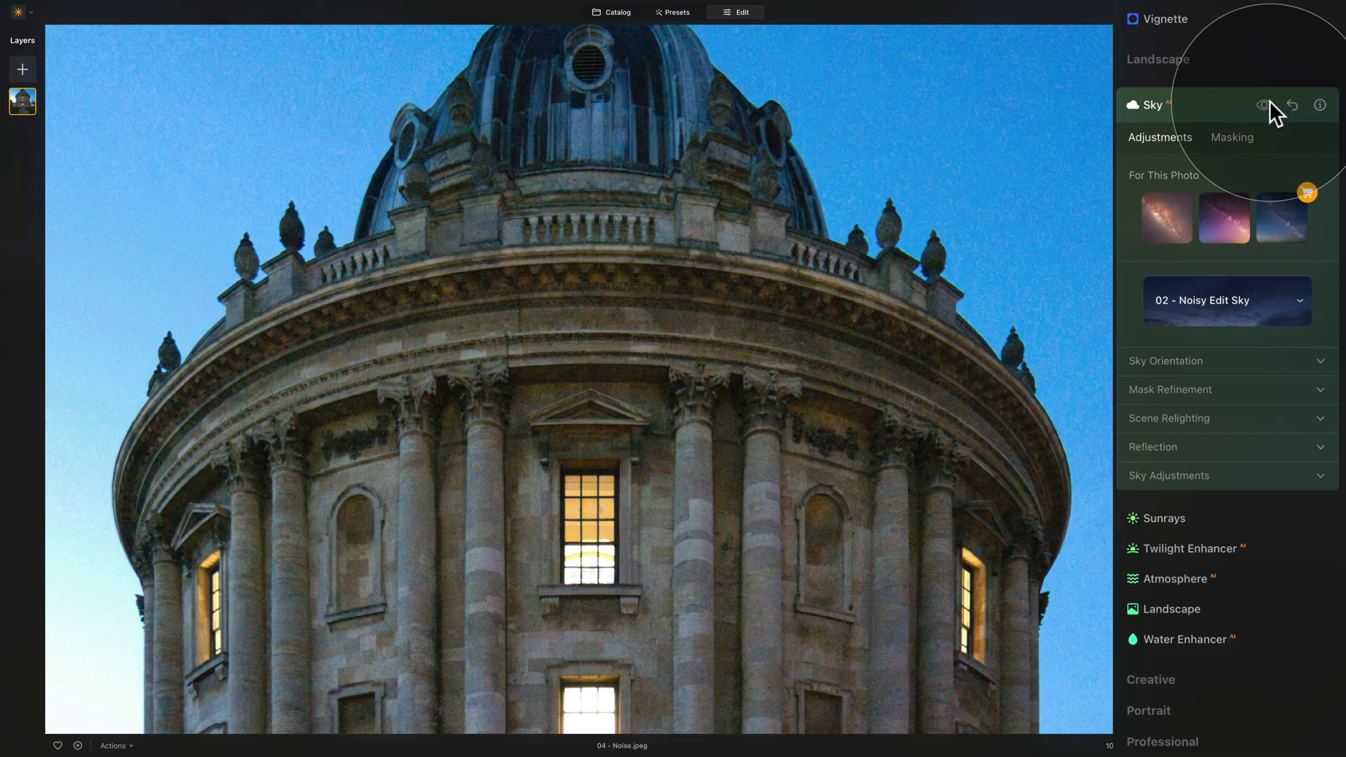
left_click(1268, 103)
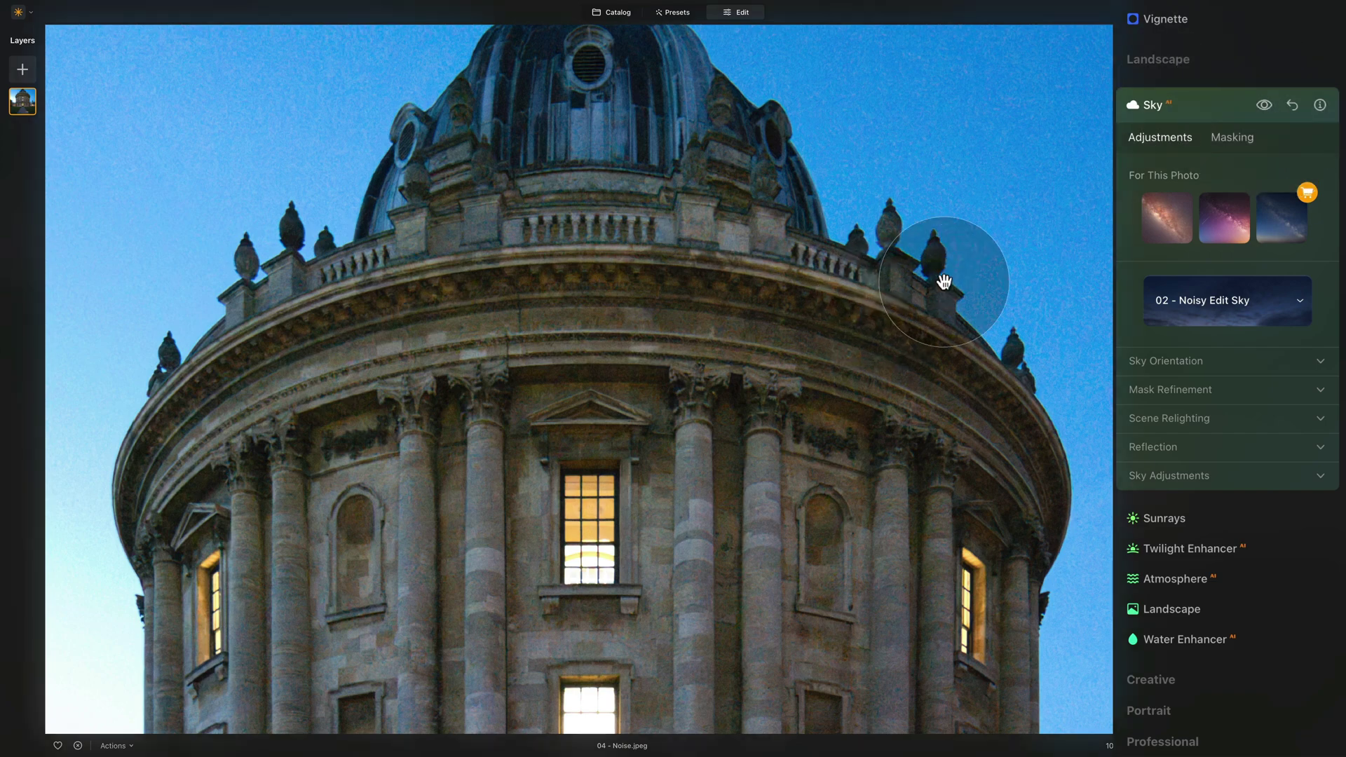
scroll(927, 294, "down", 3)
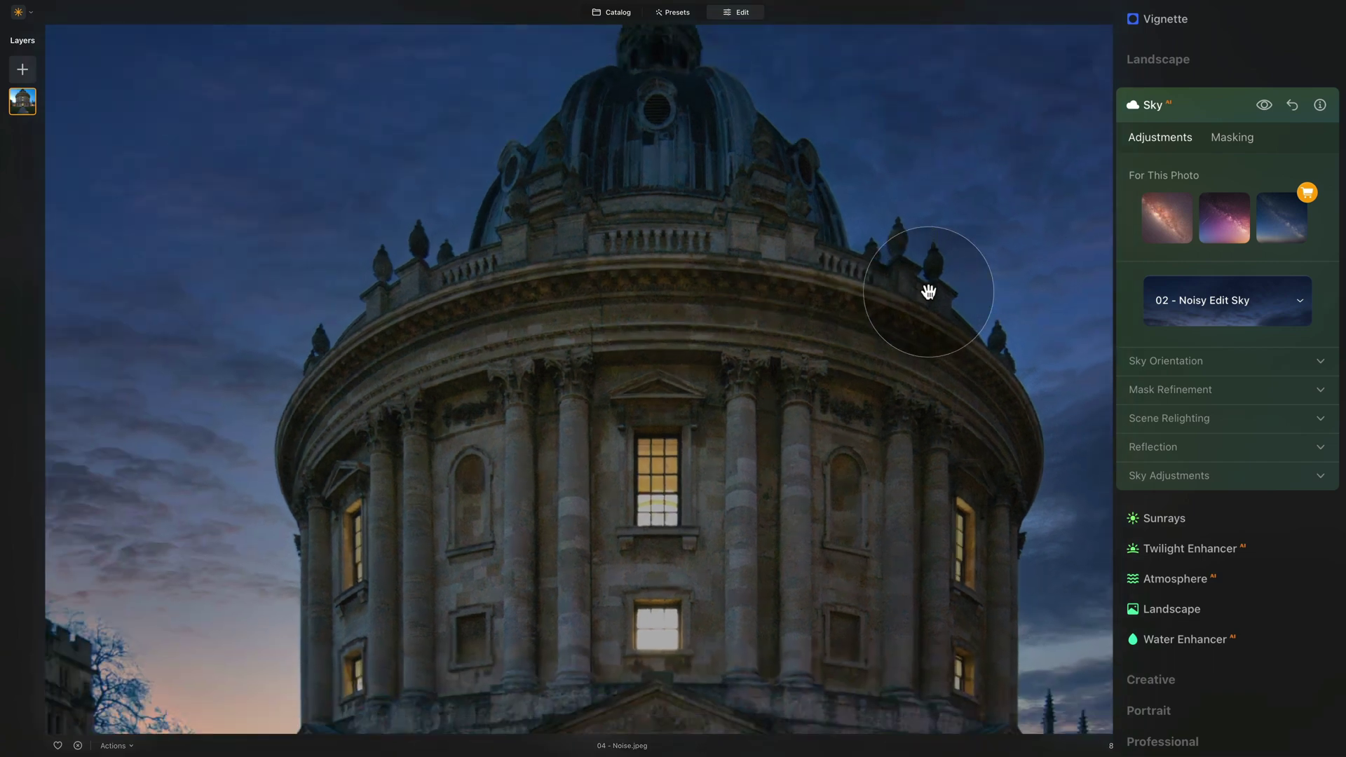
Step: Set the replacement sky's Grain to 15, reduce it to 10, and check the noise match beside the domed building
left_click_drag(1101, 465, 751, 250)
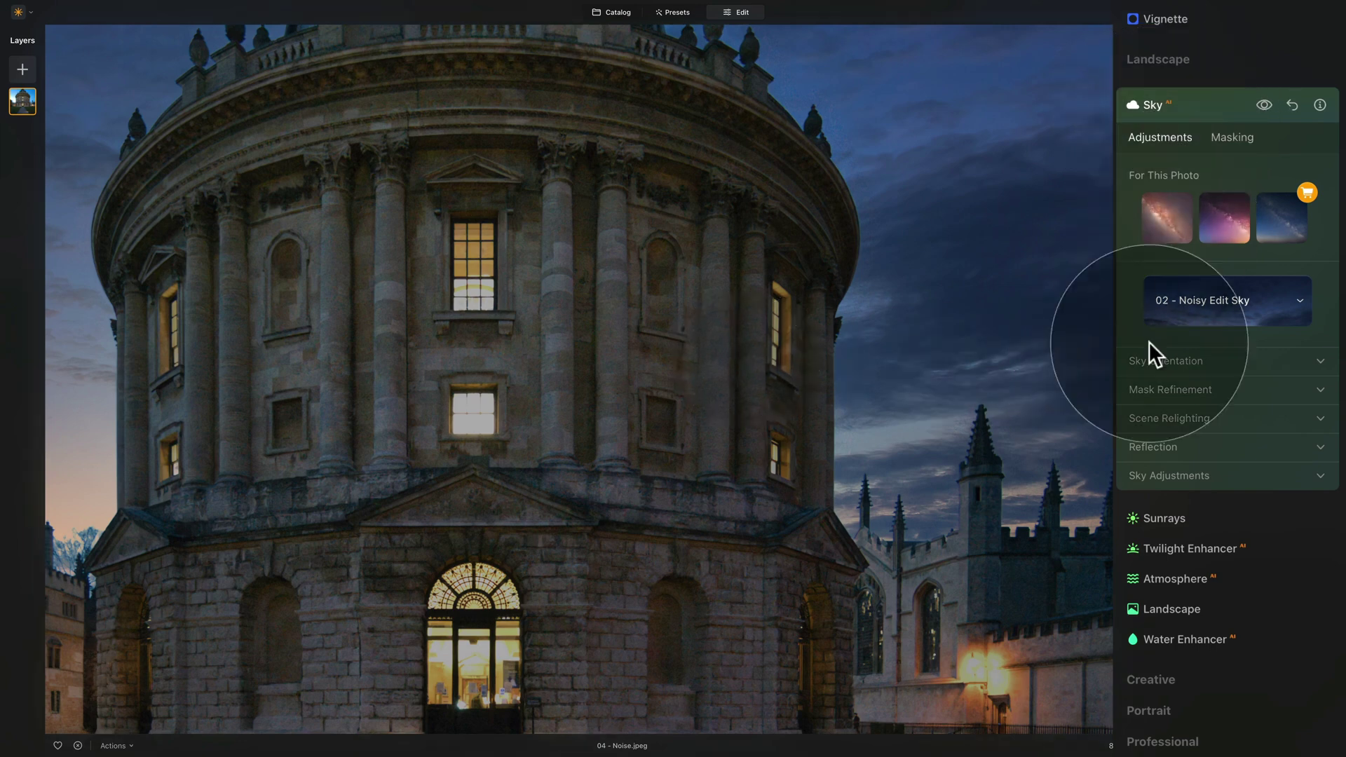
left_click(1192, 472)
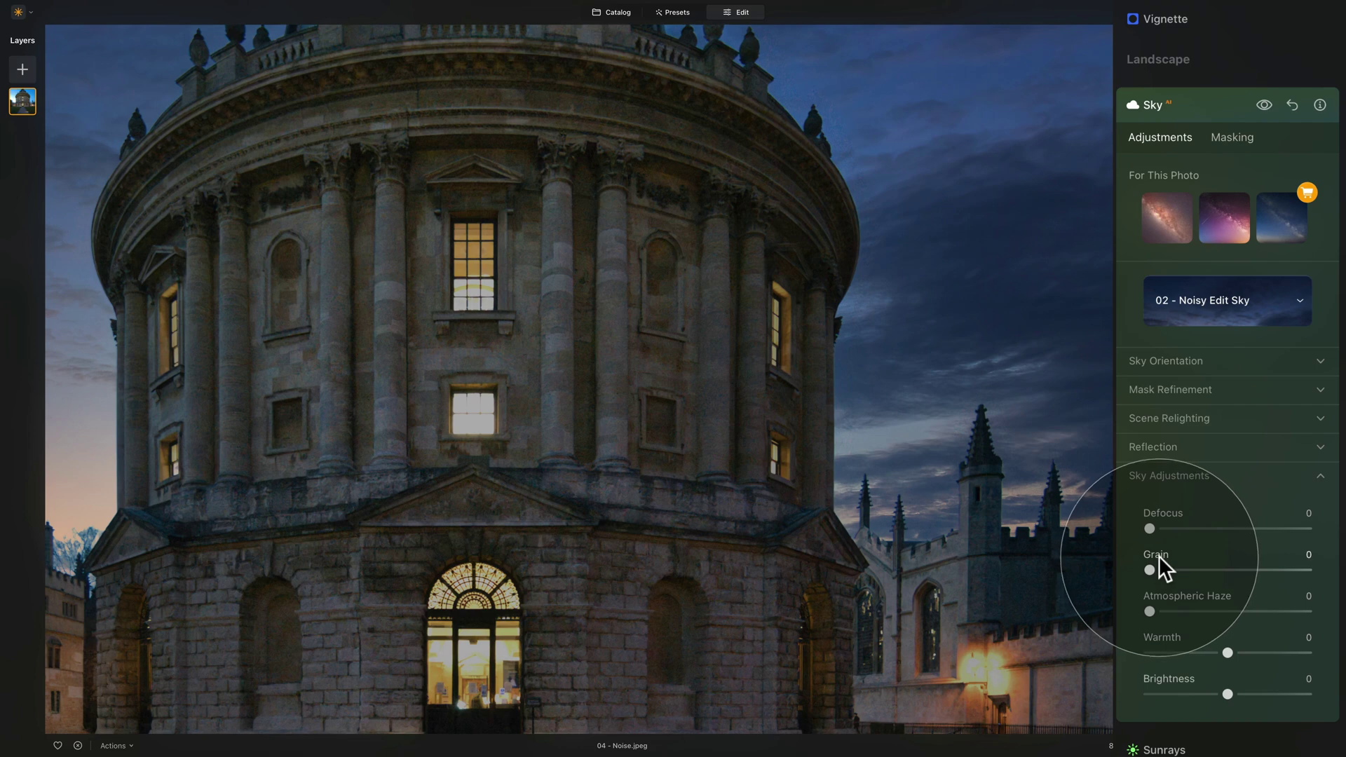
scroll(1015, 332, "up", 3)
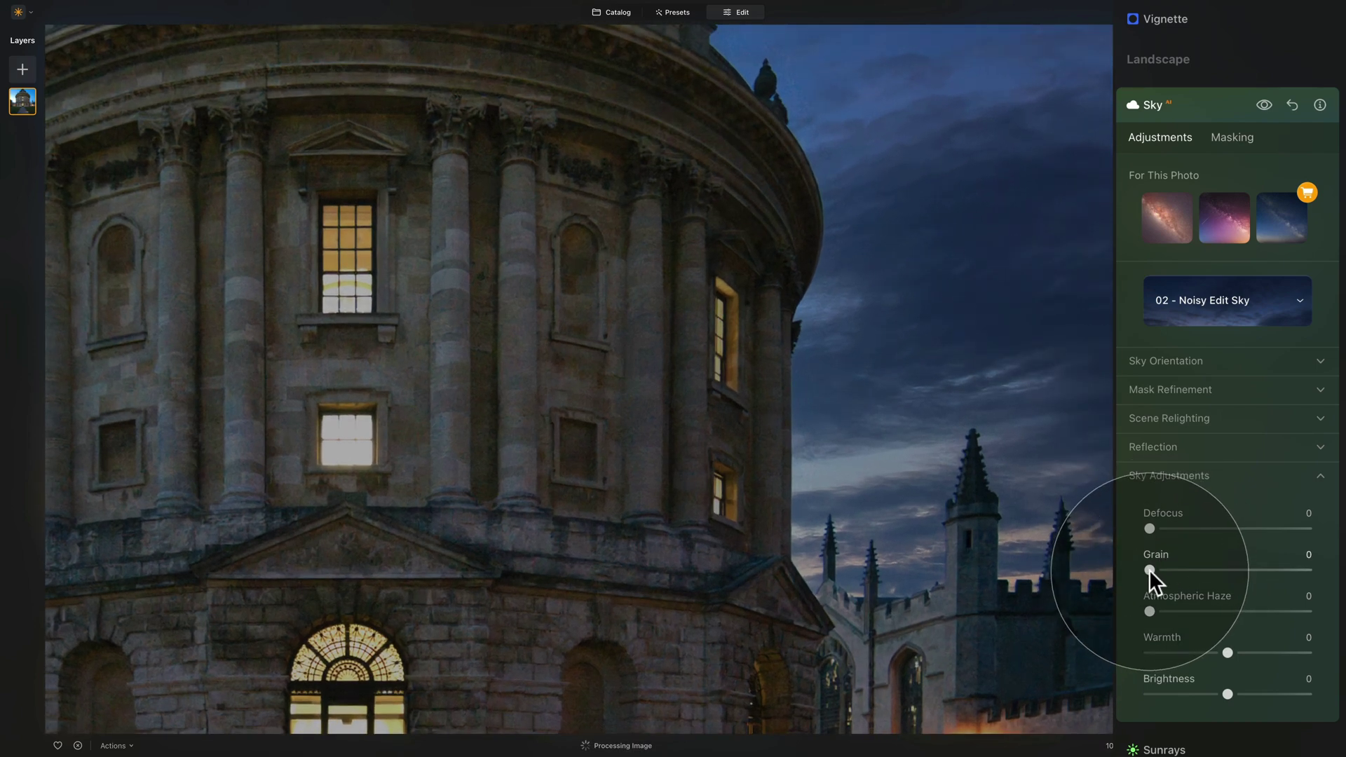
left_click_drag(1151, 569, 1176, 570)
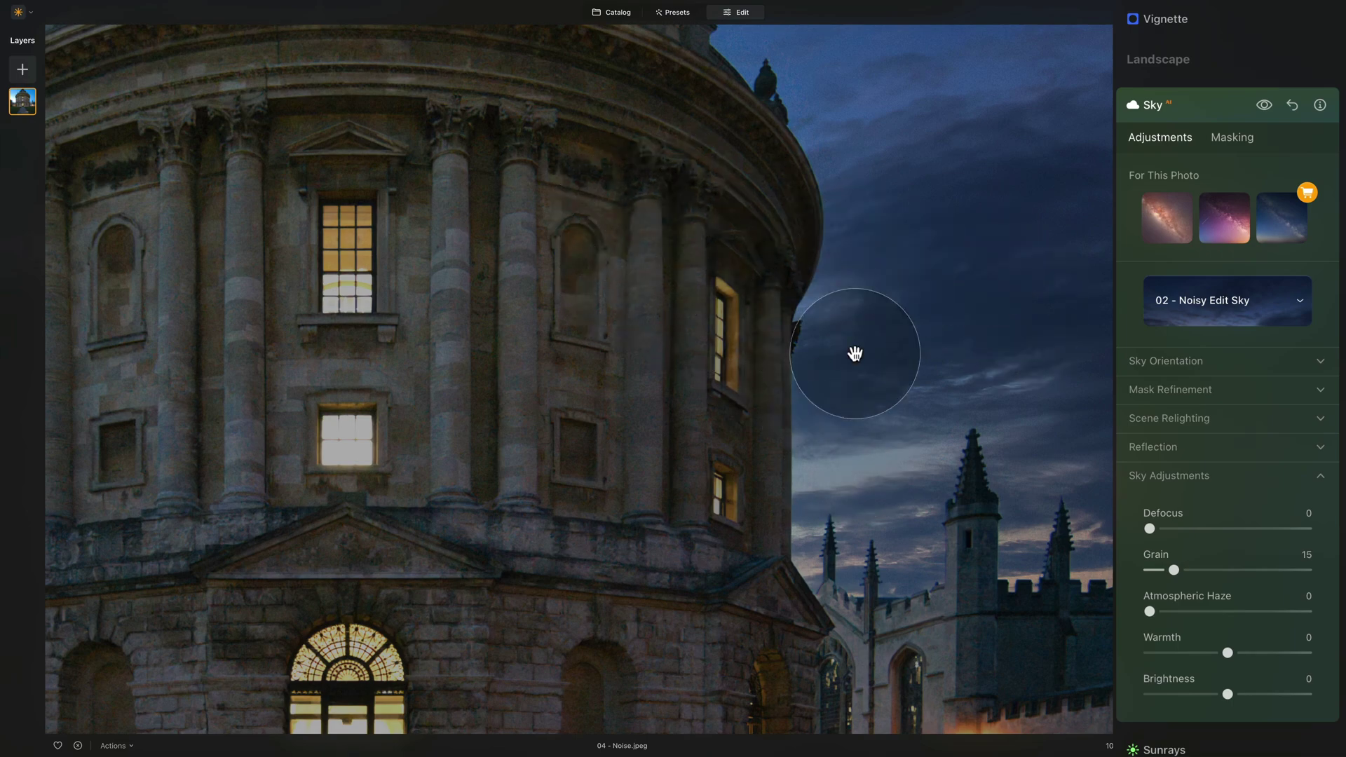
left_click(676, 219)
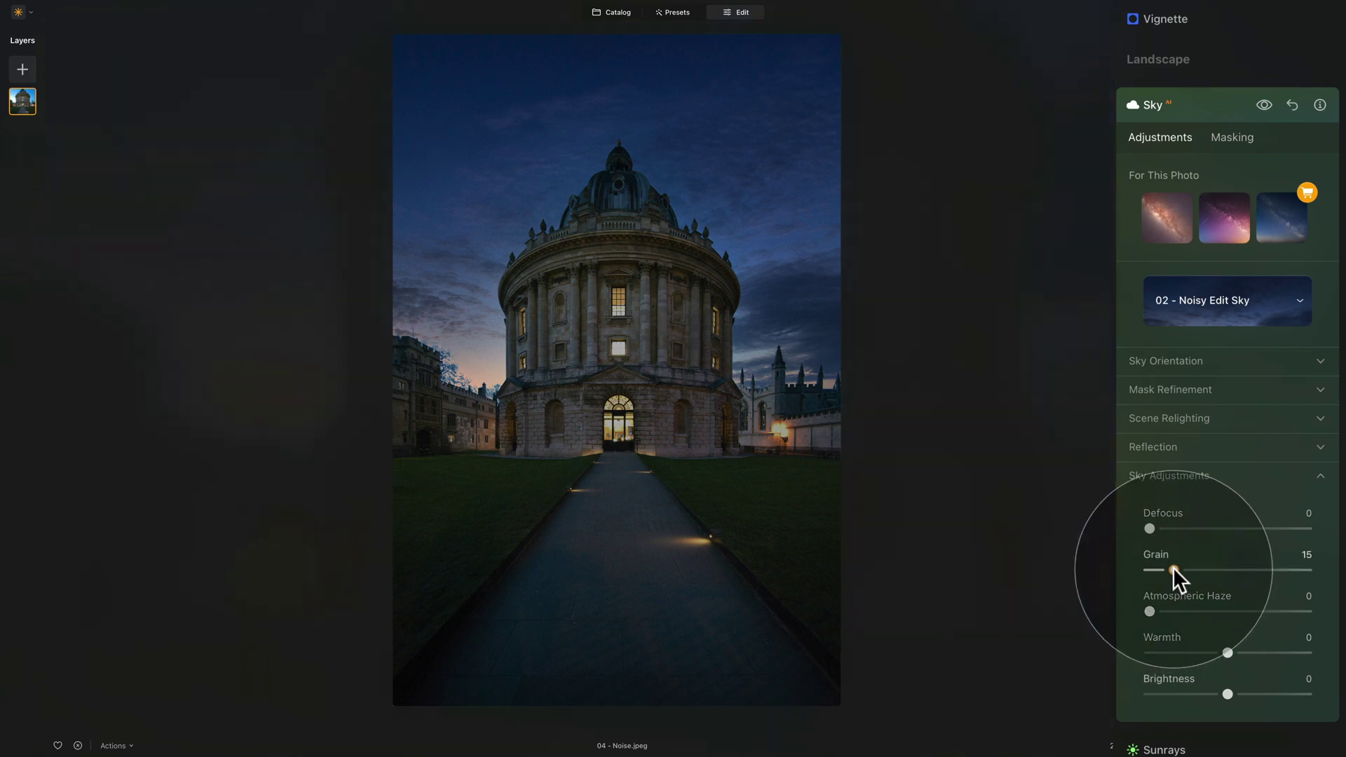
left_click_drag(1173, 566, 1166, 568)
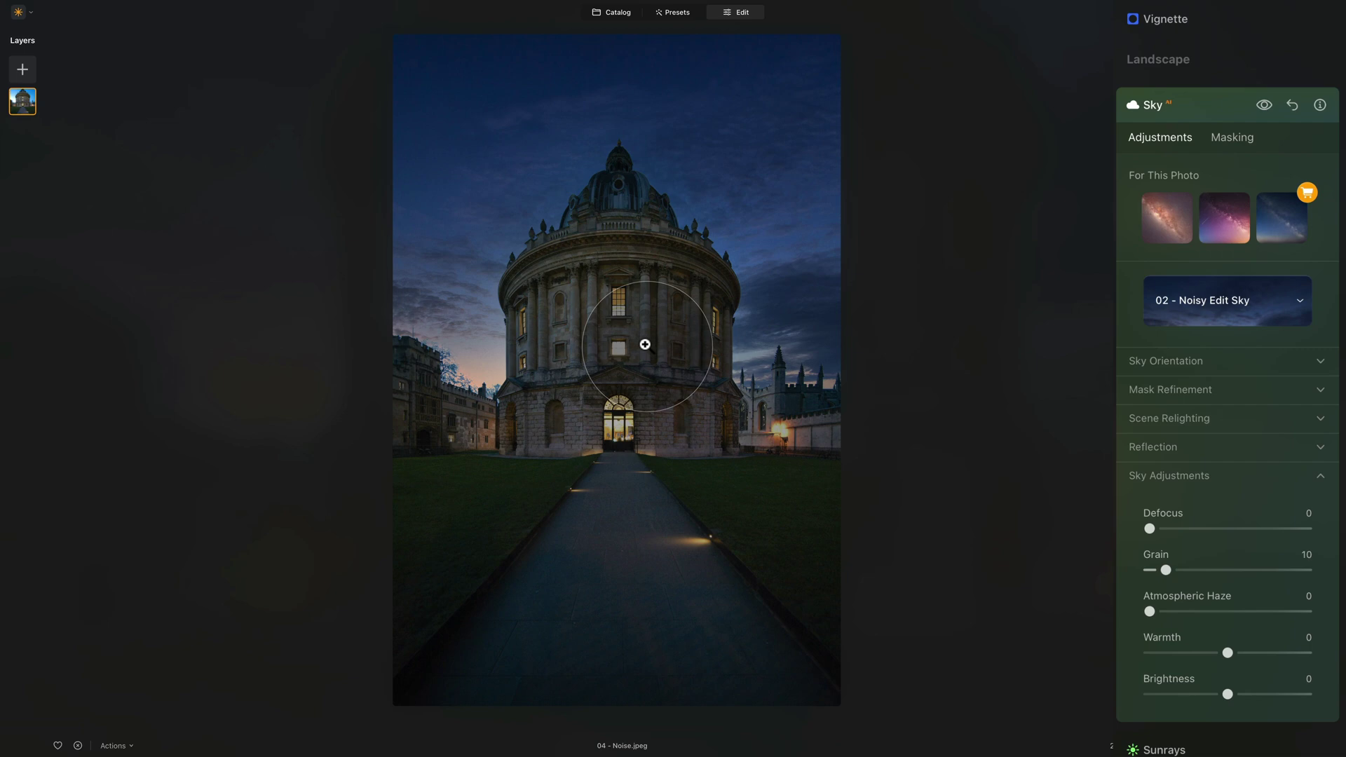
left_click(743, 310)
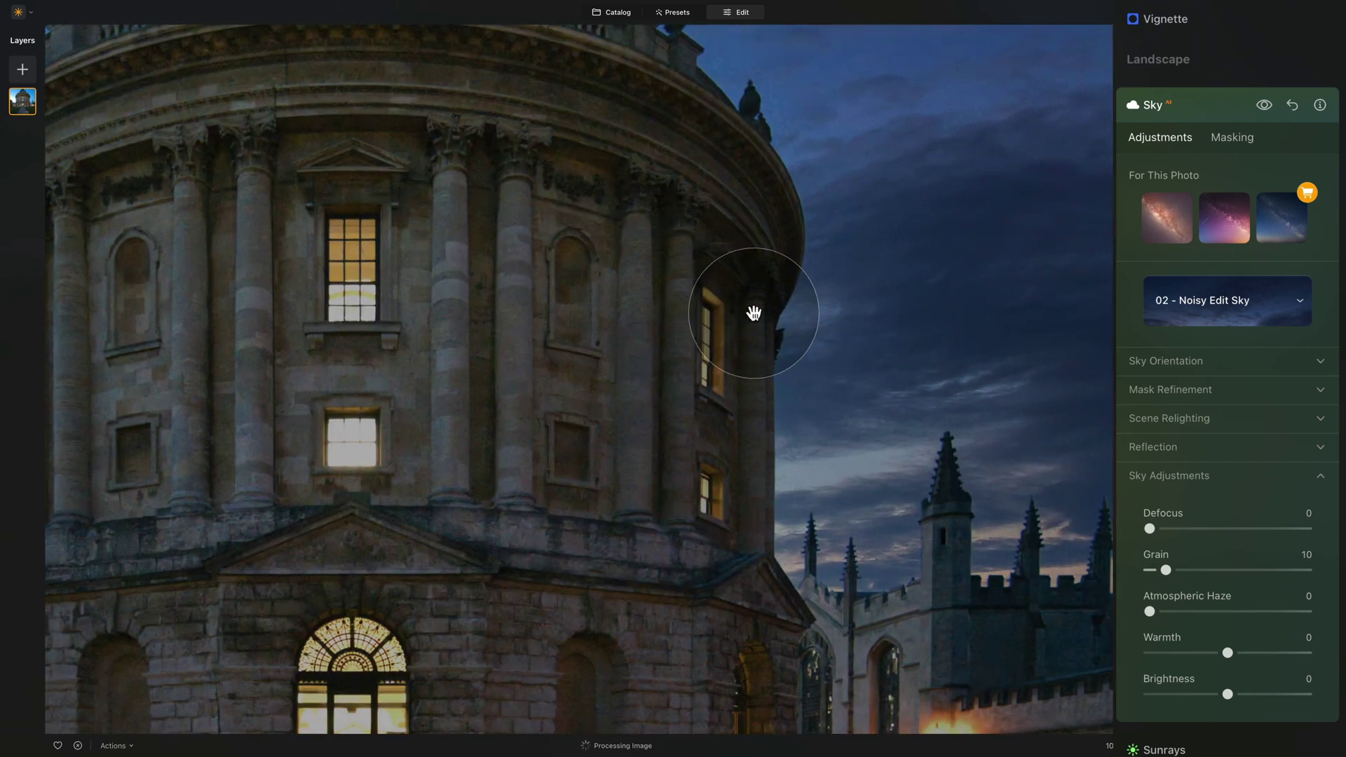
left_click(753, 312)
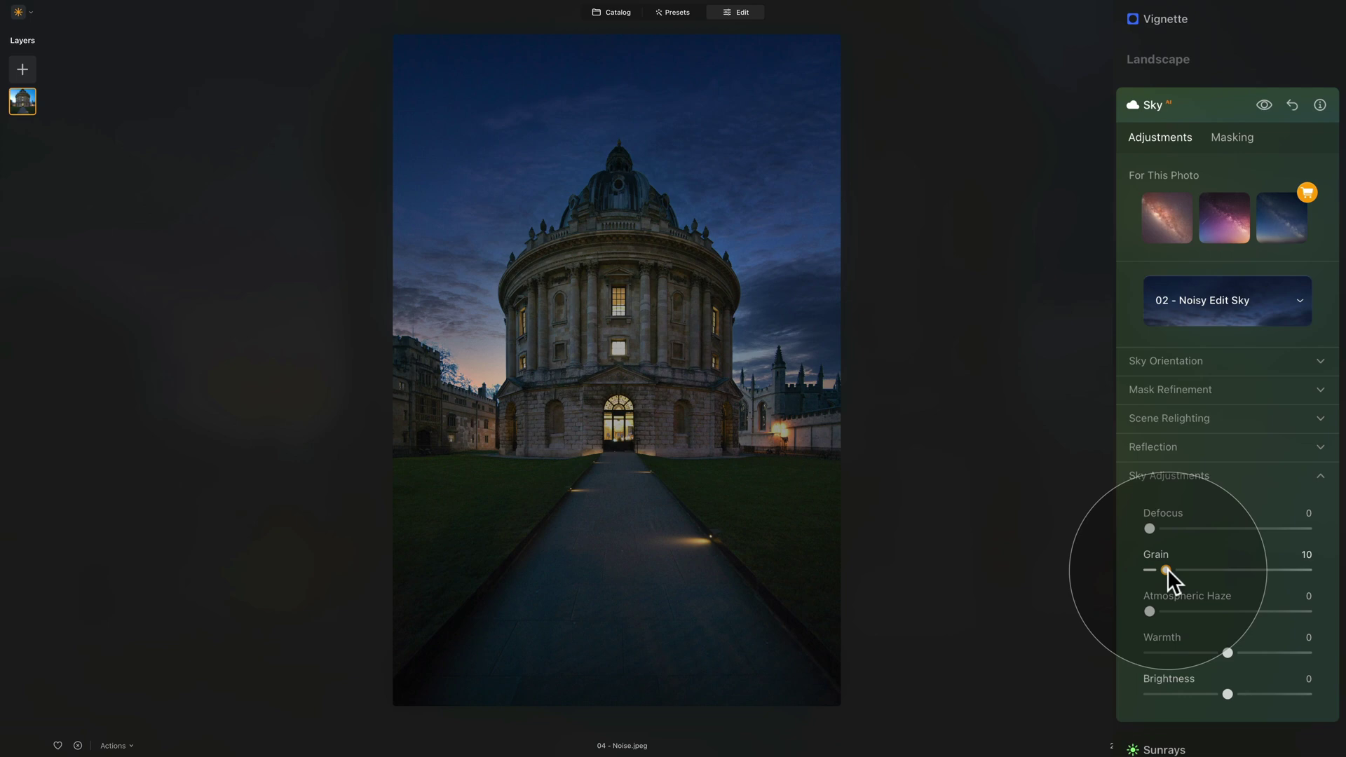
Step: Try stronger Grain values of 31 and 45 on the replacement sky, and lower the grain again
left_click_drag(1168, 569, 1205, 570)
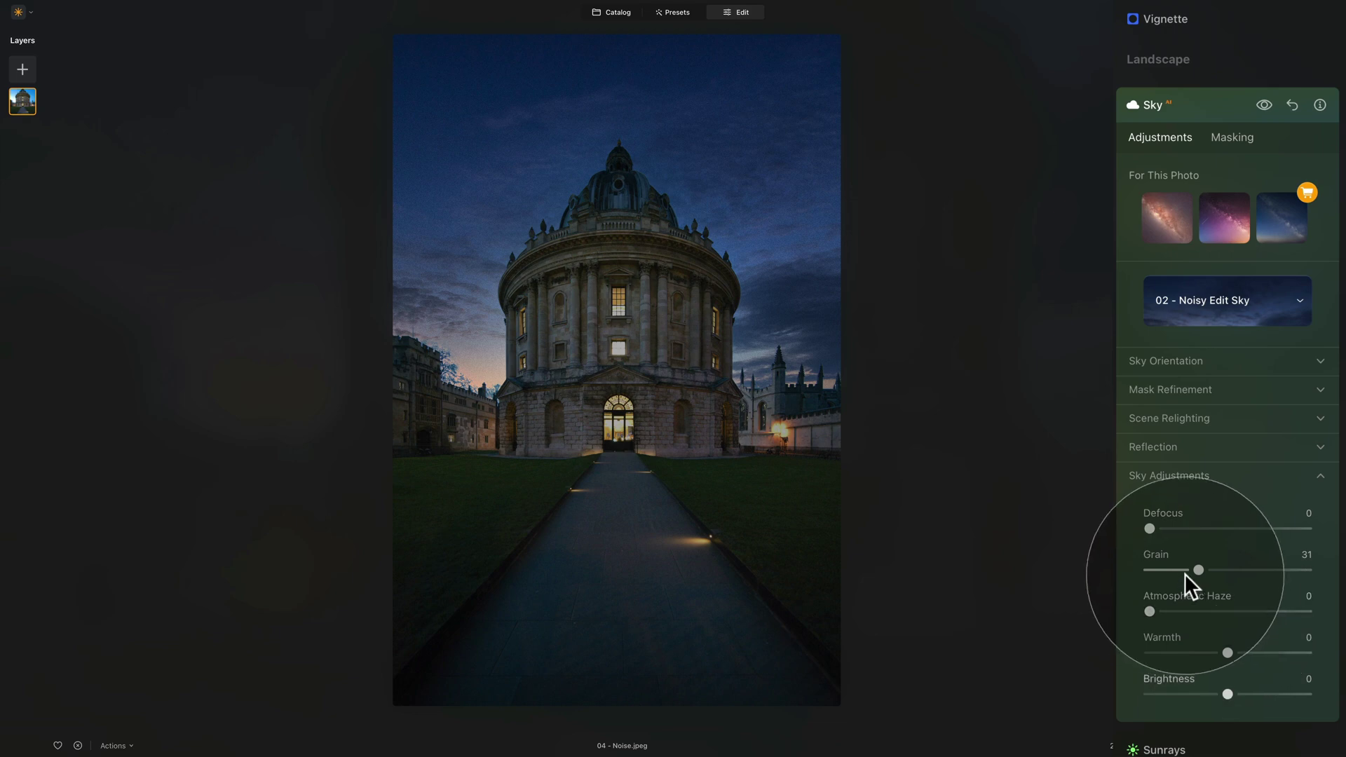
left_click_drag(1197, 571, 1222, 571)
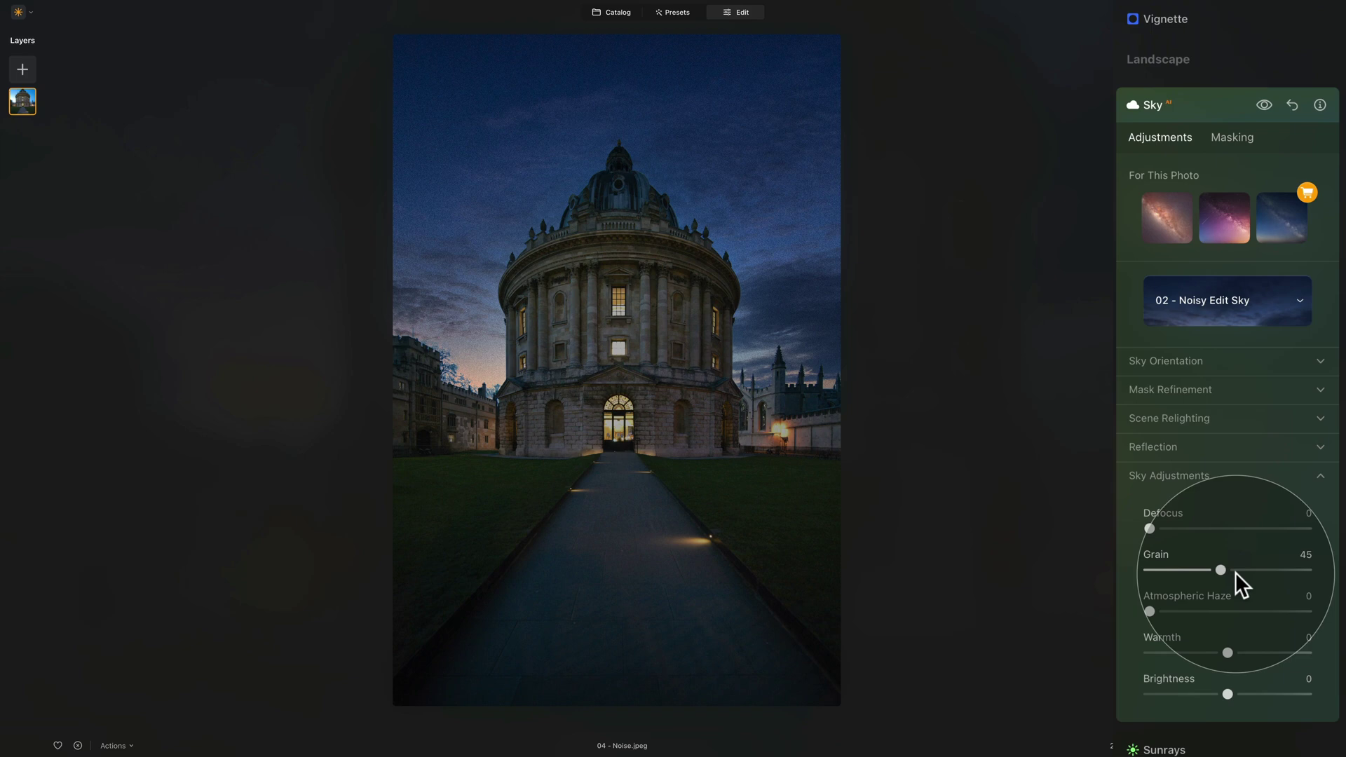
left_click_drag(1182, 574, 1167, 565)
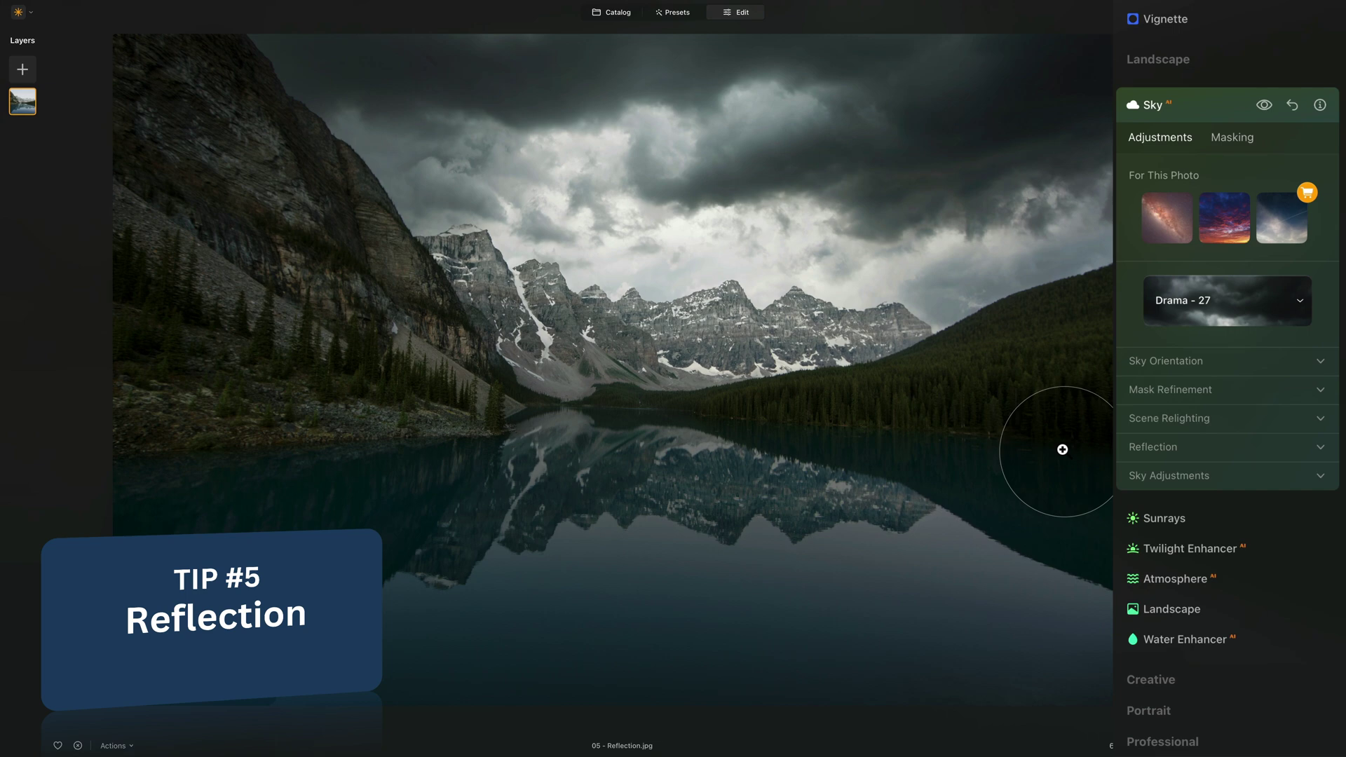
Step: Compare the mountain lake photo with and without the Drama - 27 sky, checking how the water looks in each
left_click(1264, 106)
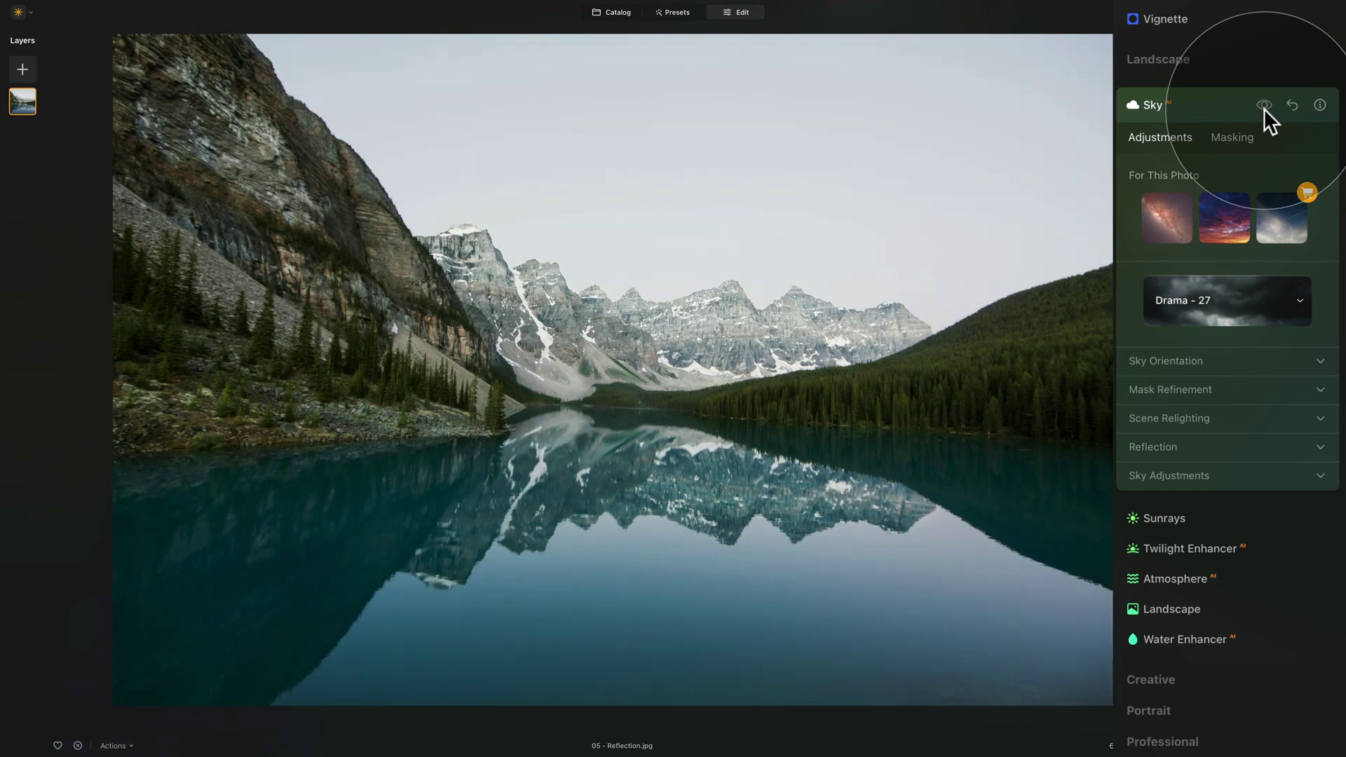
left_click(1264, 105)
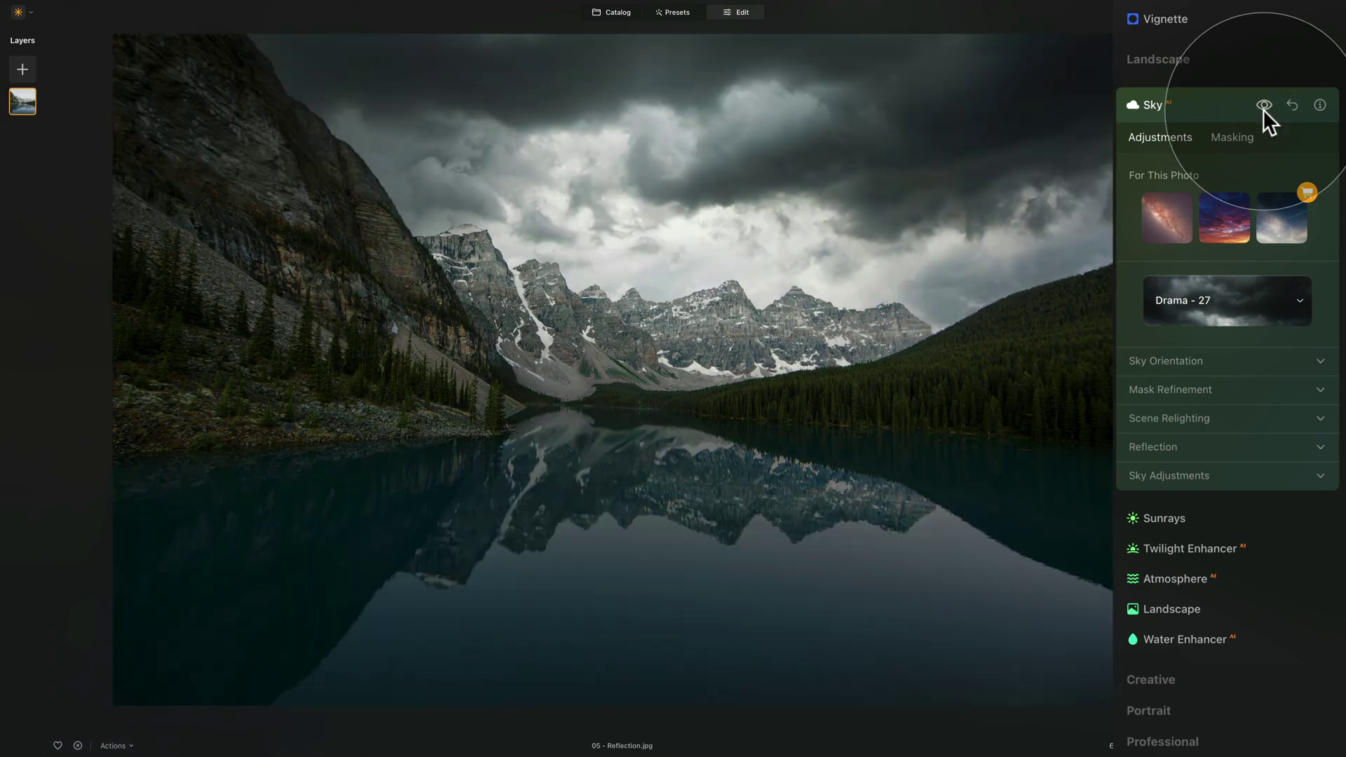
left_click(1264, 105)
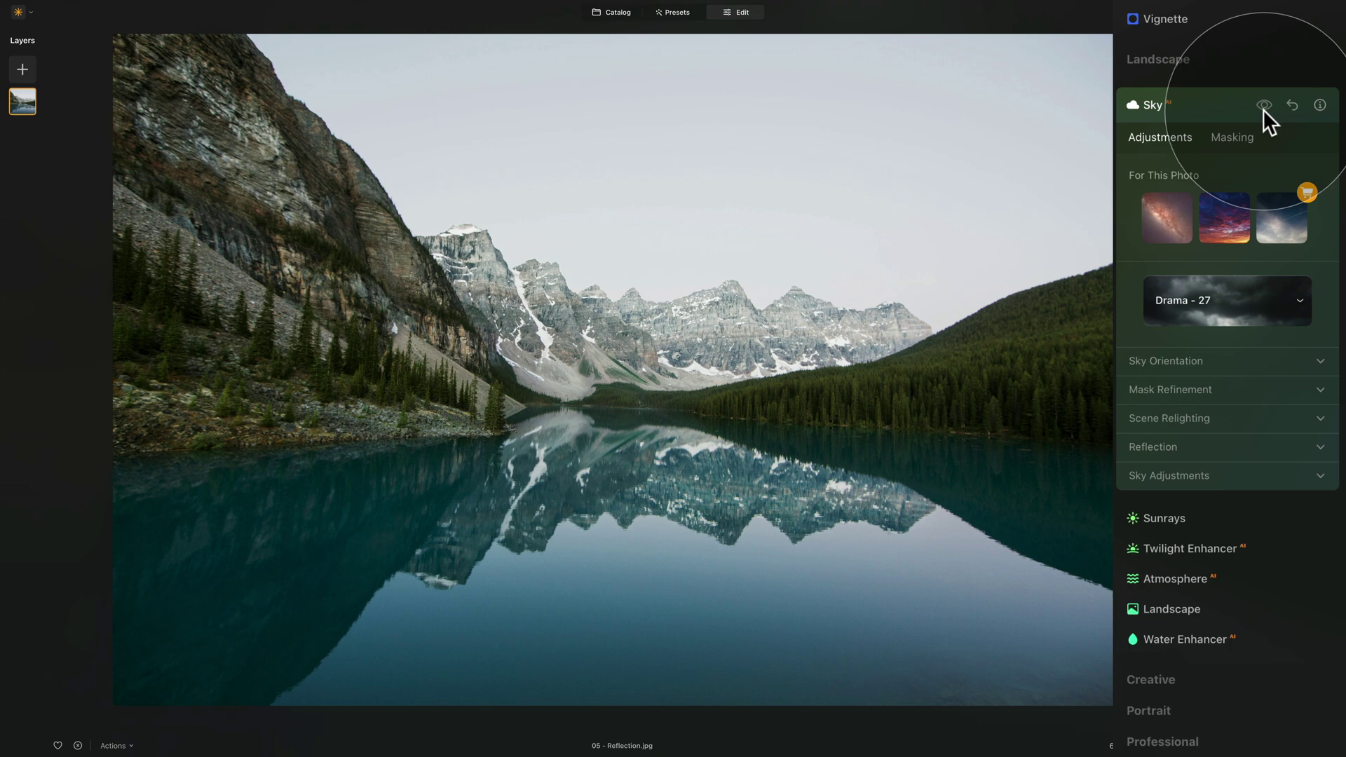
left_click(1264, 106)
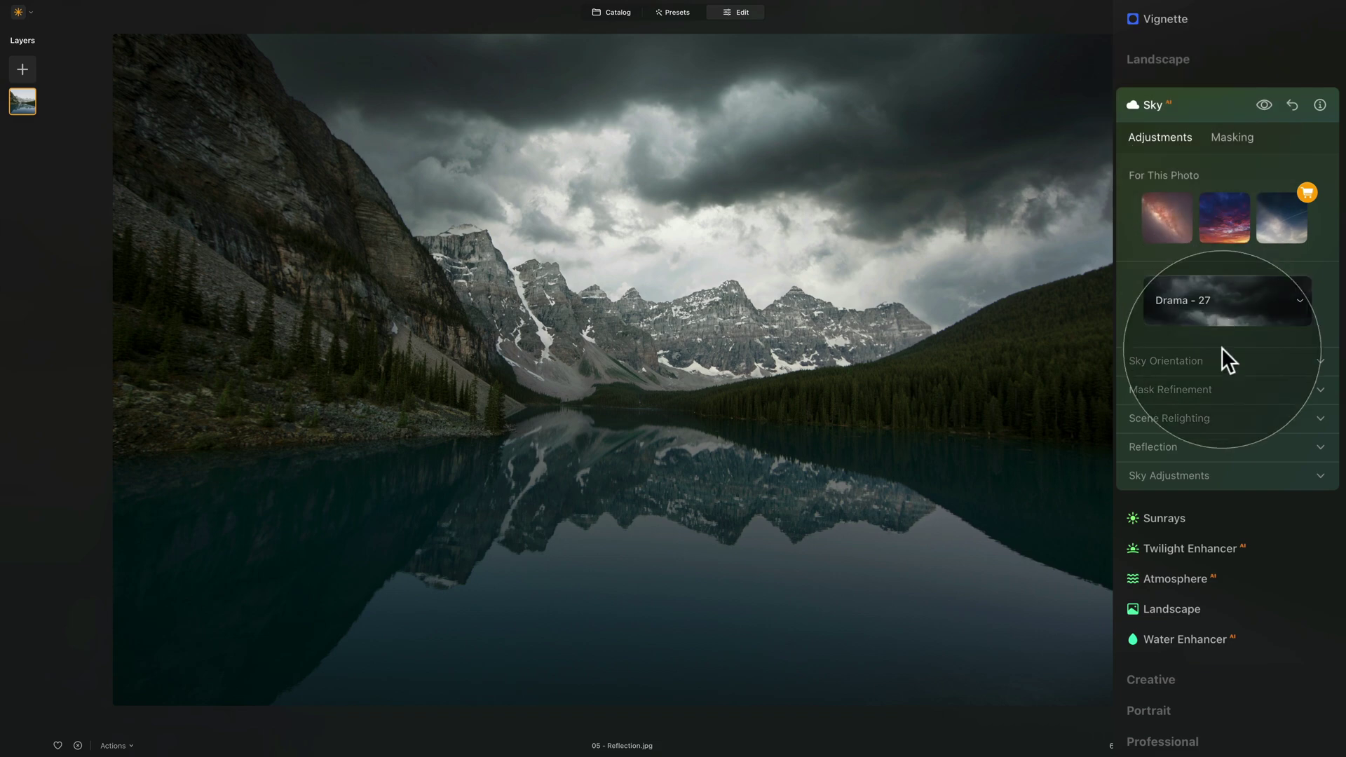
Step: Set the sky's Reflection Amount in the lake to 100, and try Water Blur at 47 before returning it to 0
left_click(1192, 443)
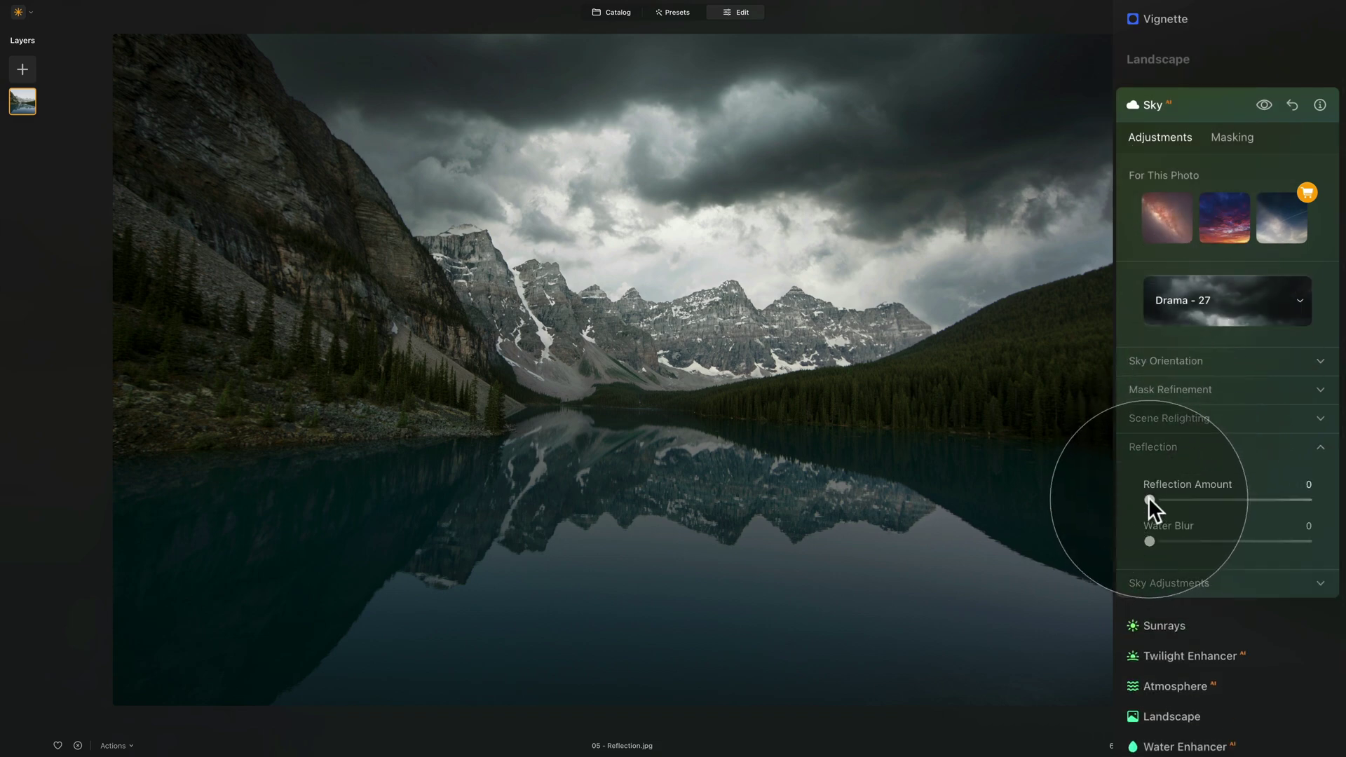
left_click_drag(1150, 498, 1273, 498)
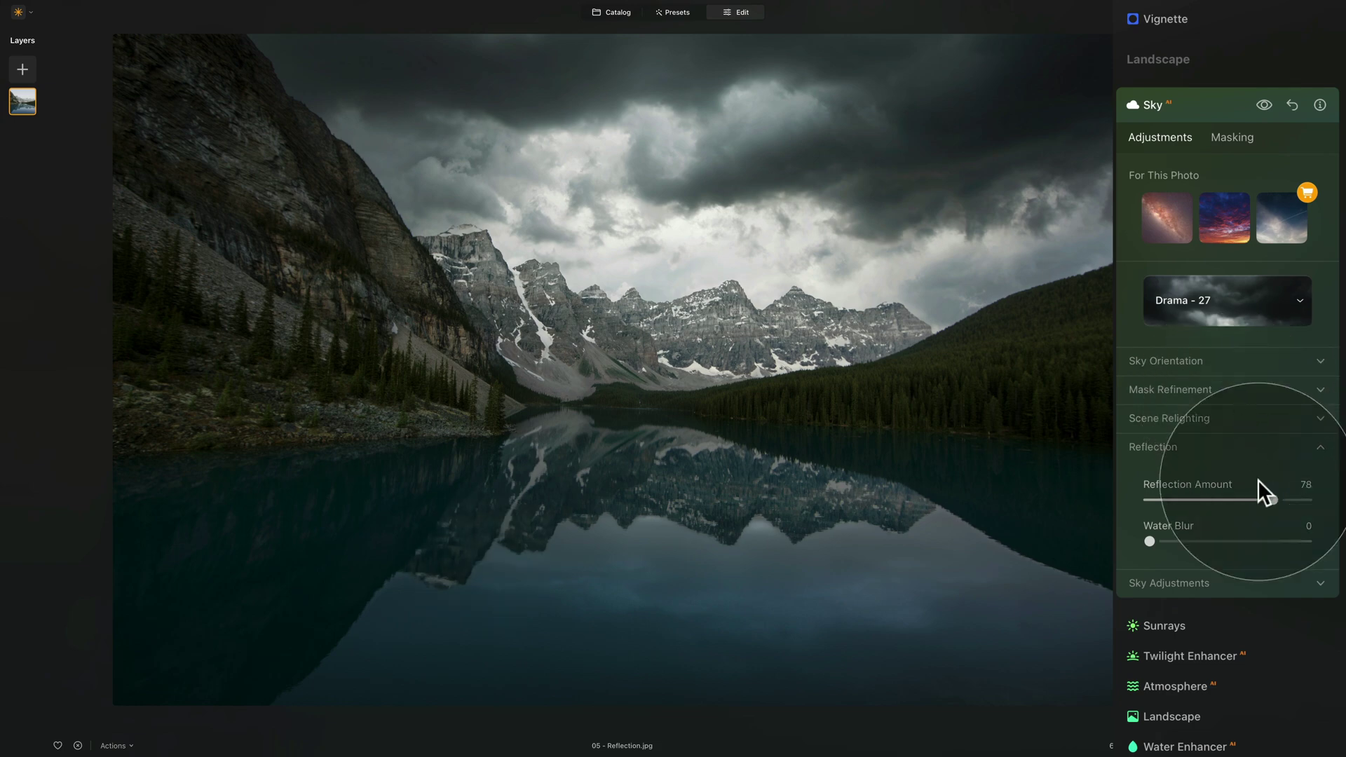
left_click_drag(1273, 499, 1343, 504)
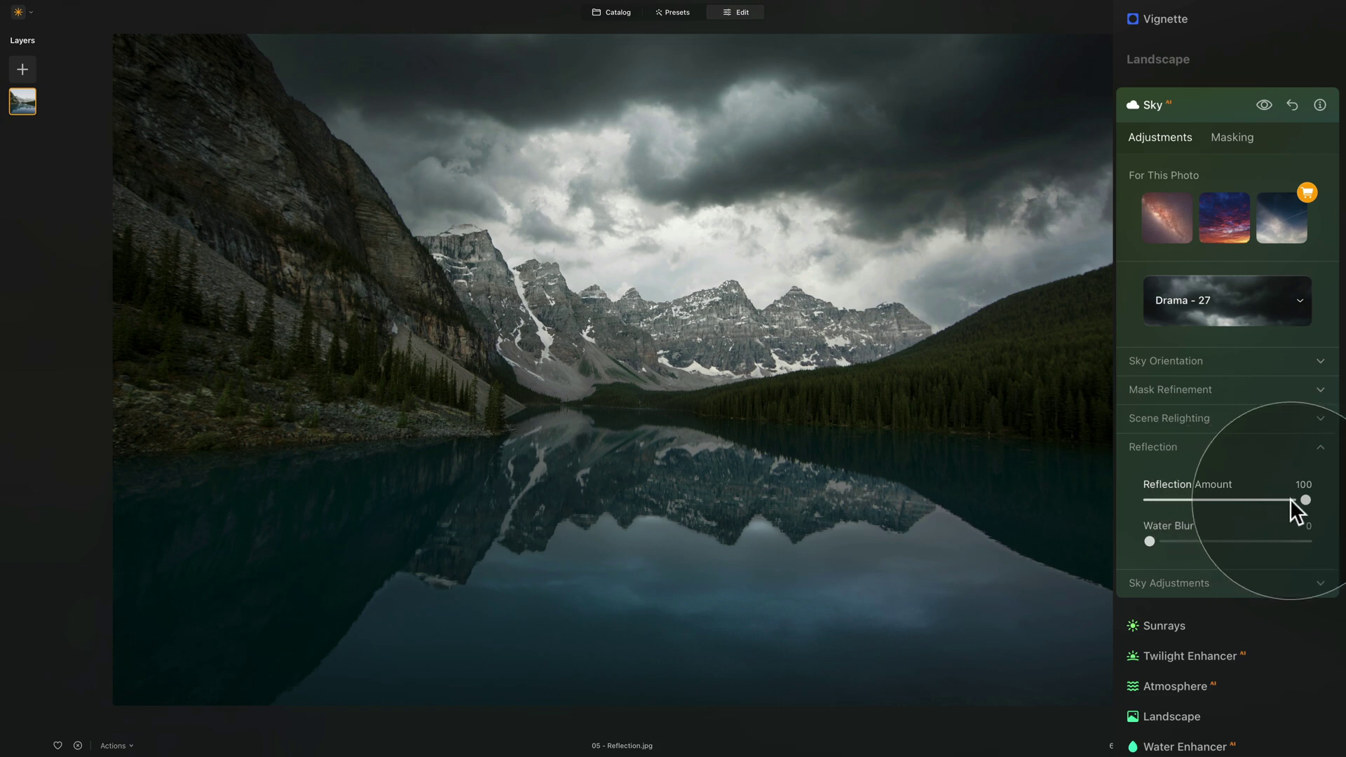
mouse_move(1302, 497)
left_mouse_down()
mouse_move(1285, 494)
mouse_move(1306, 498)
left_mouse_up()
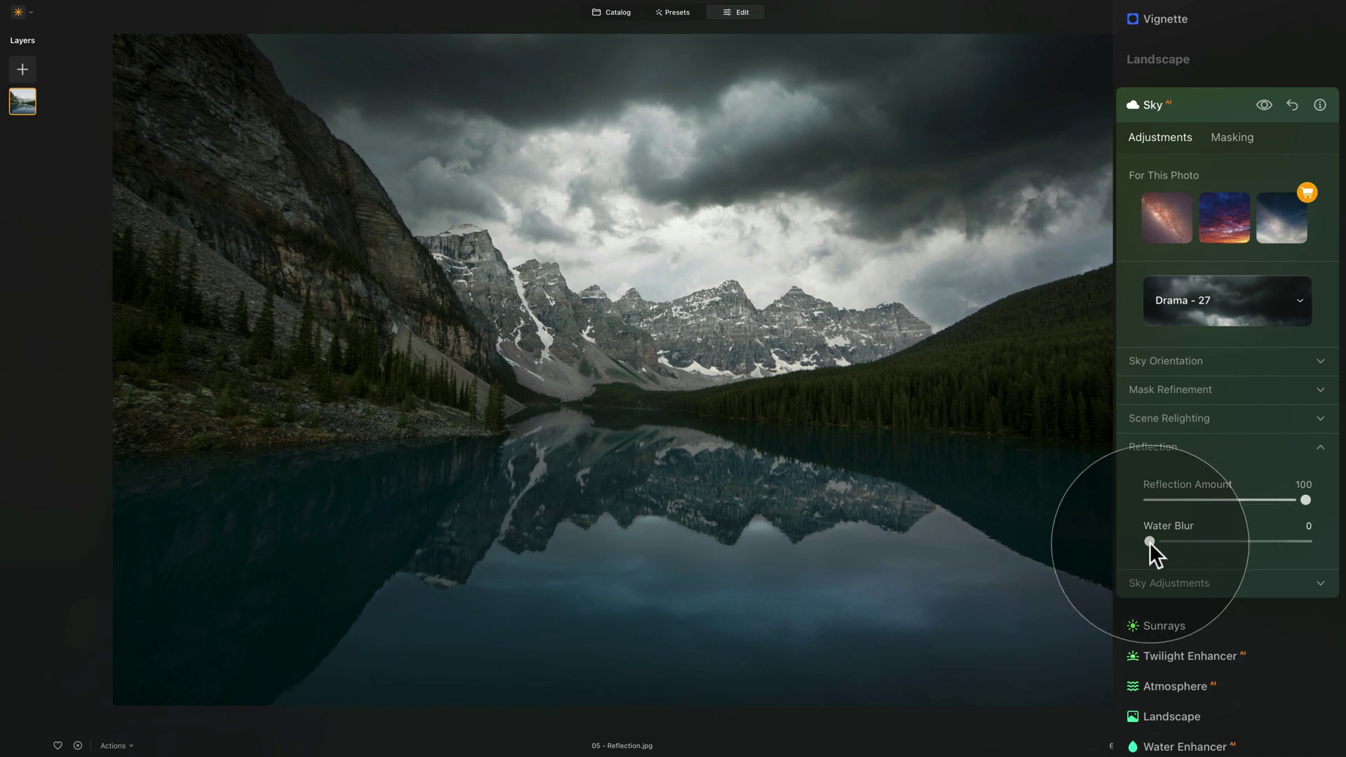
left_click_drag(1151, 539, 1224, 541)
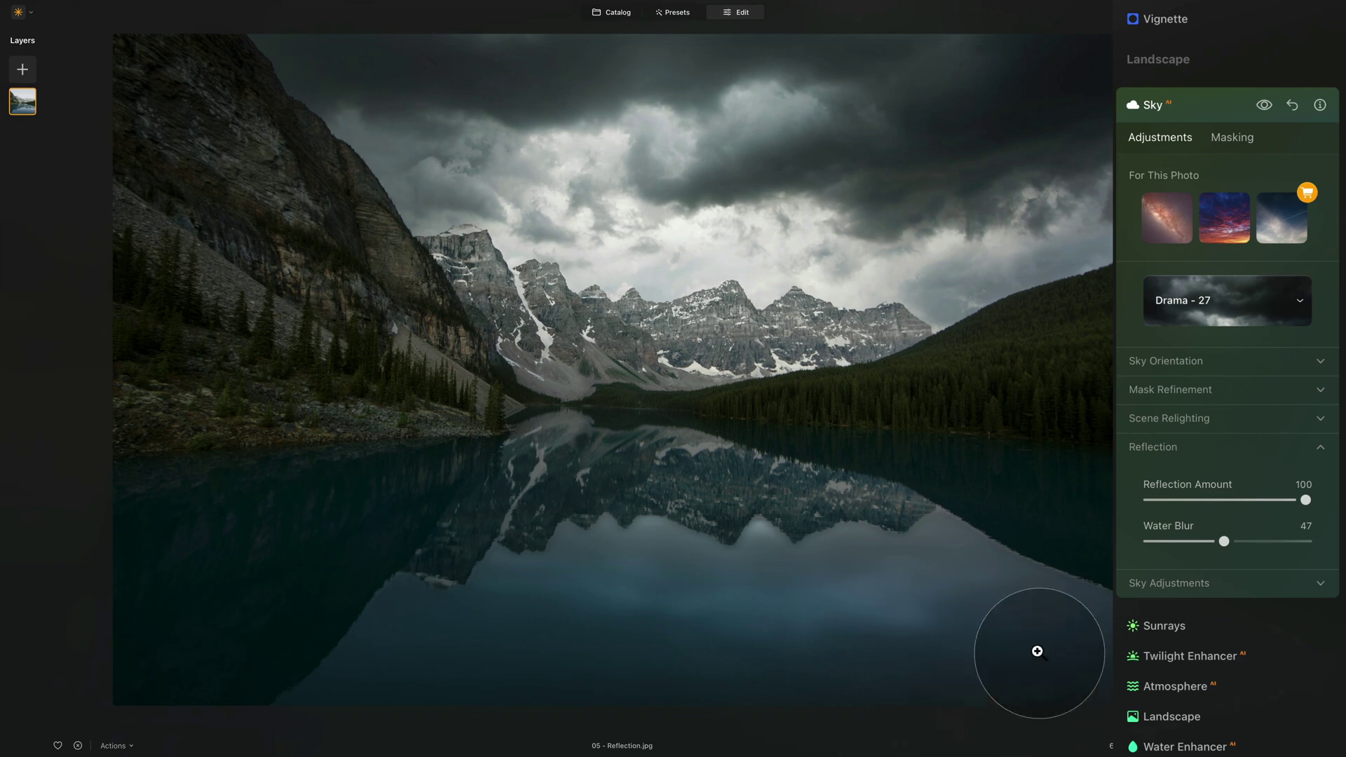
left_click_drag(1221, 543, 1142, 540)
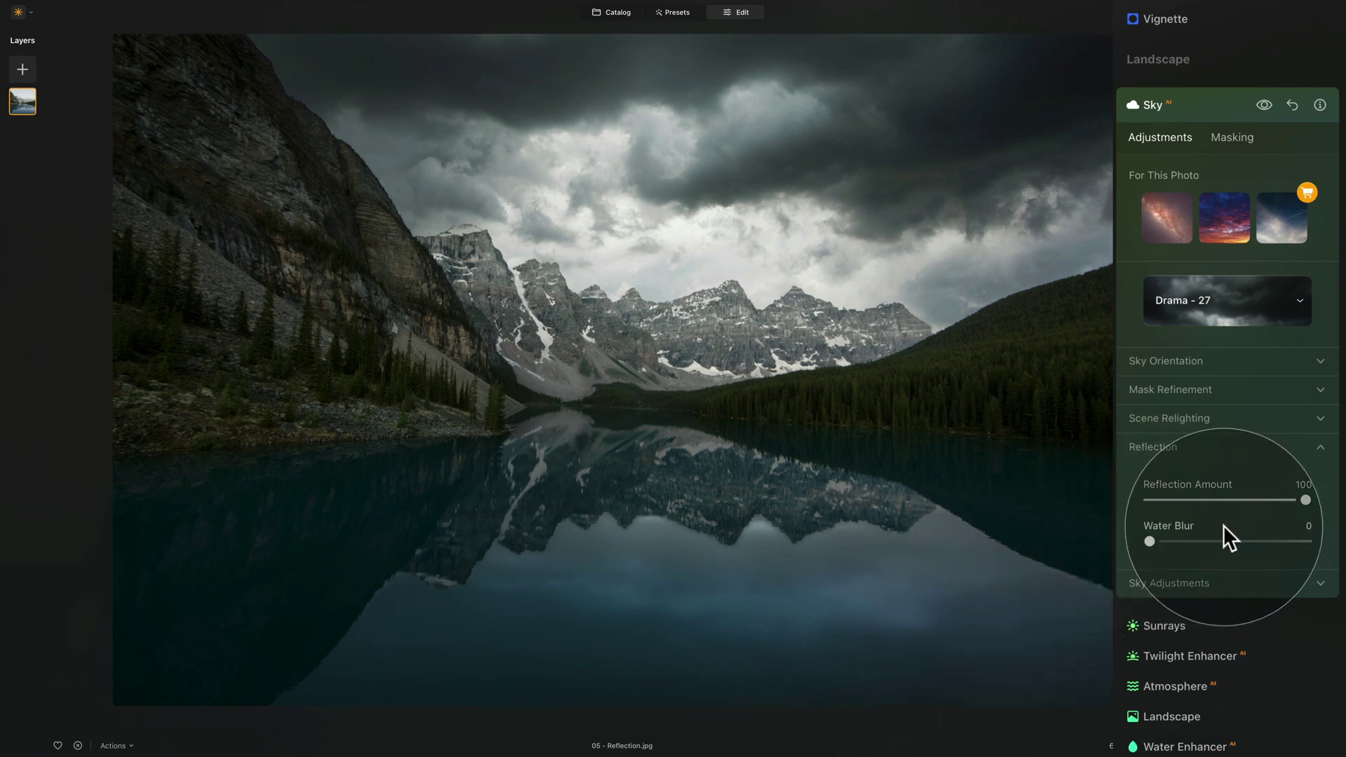